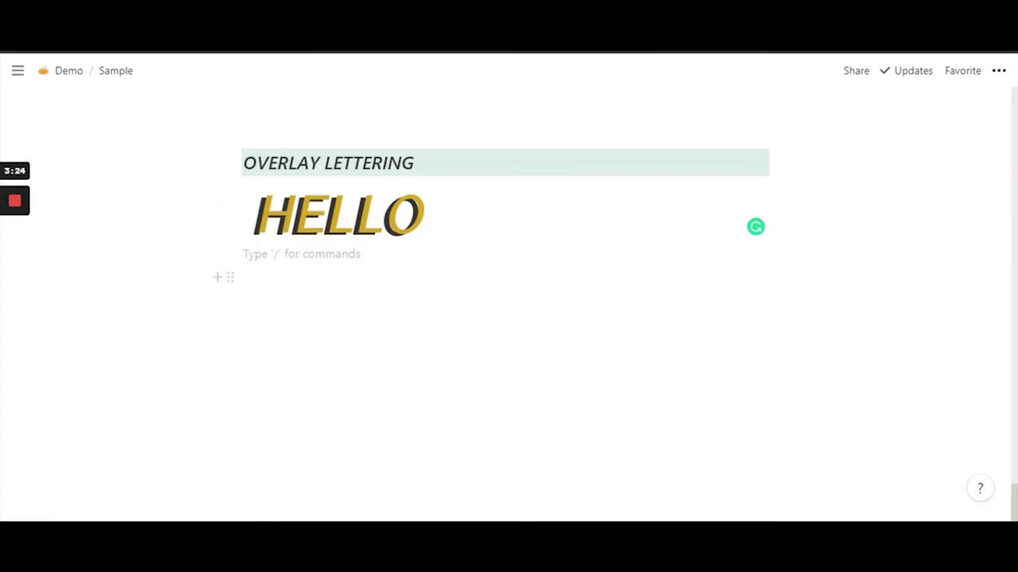
Place the caret in the empty block directly below the HELLO lettering.
left_click(302, 277)
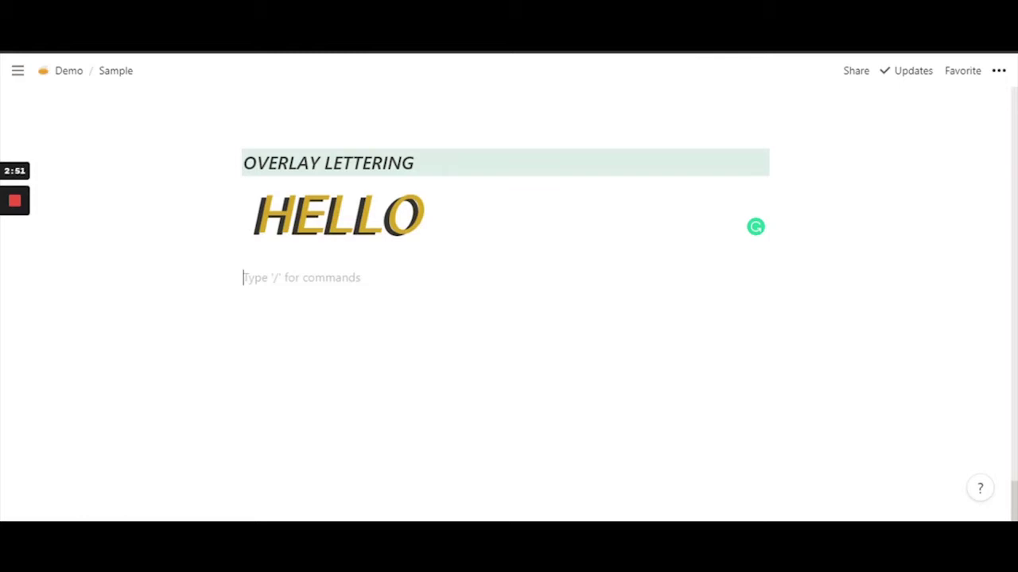
Start the LaTeX line below HELLO with \substack{\Huge.
type("\\")
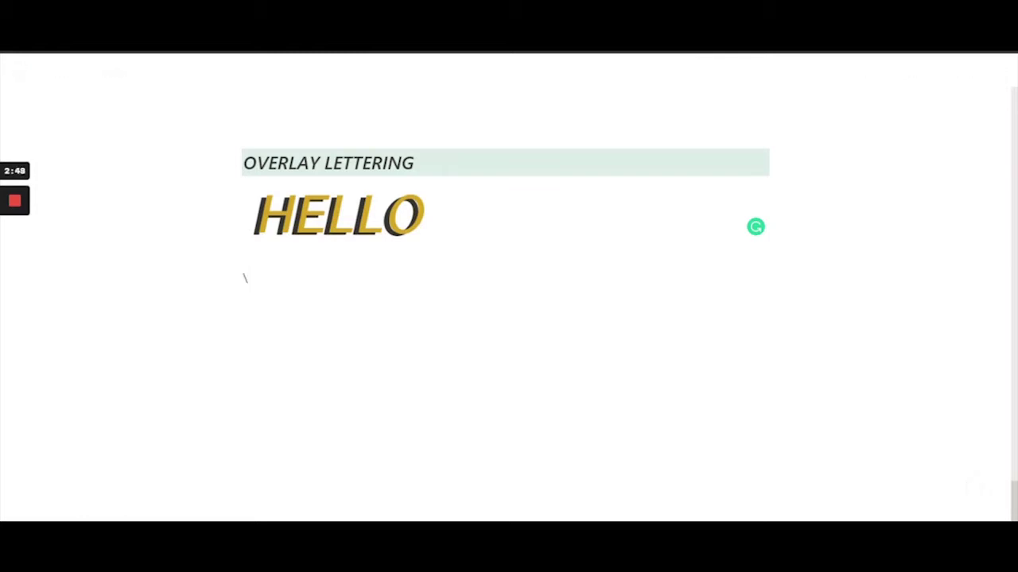
type("substack")
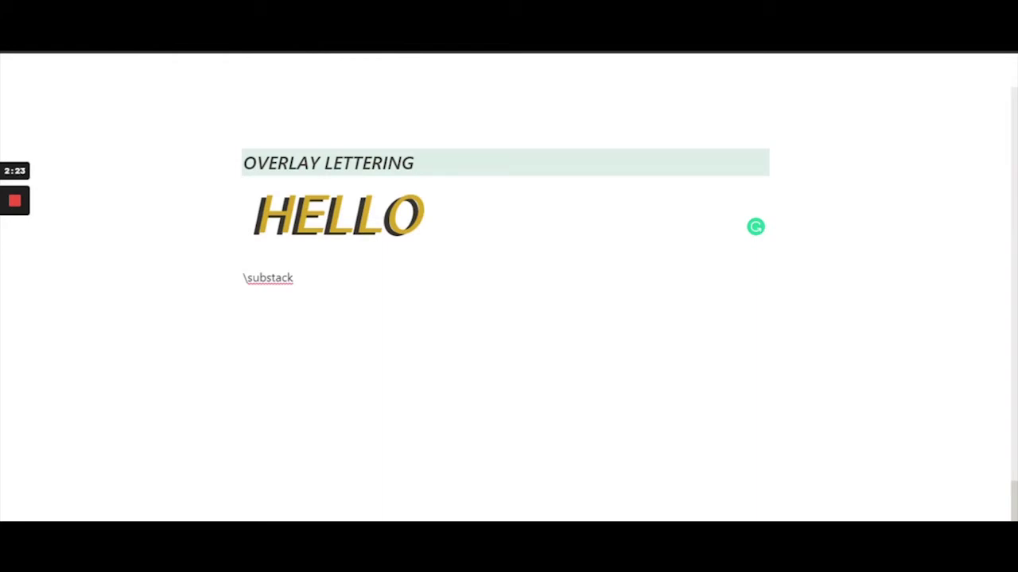
type("{")
type("\\Huge")
Add \textsf{\textit{HELLO} after \Huge on the first formula line.
type("\\textsf")
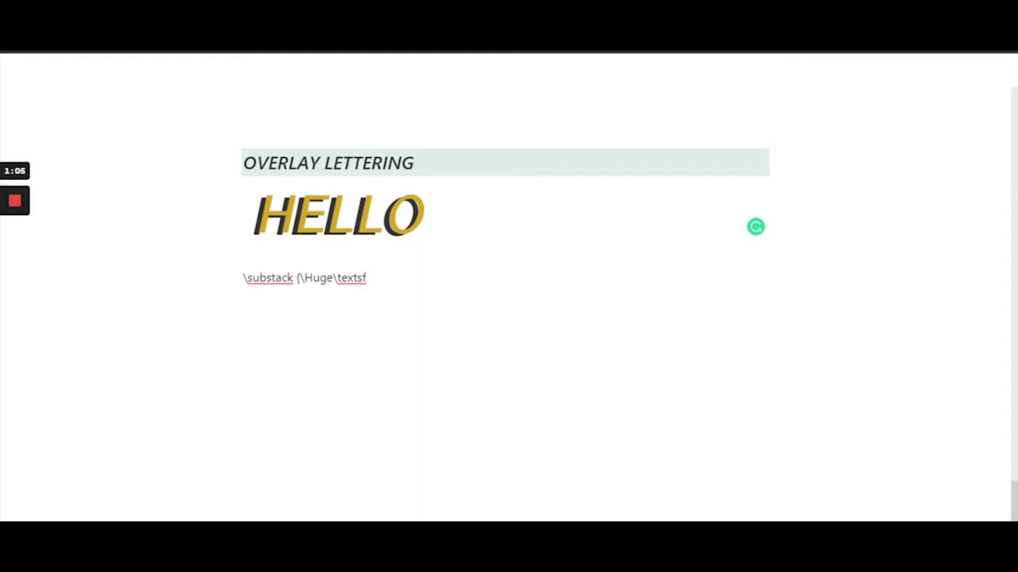
type("{\\t\textit")
type("{HELLO")
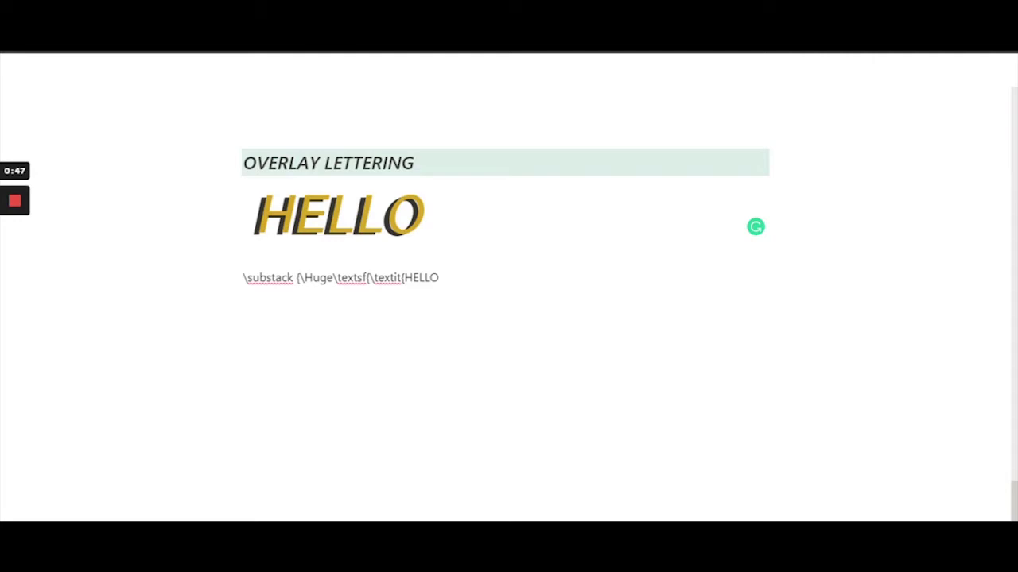
type("}")
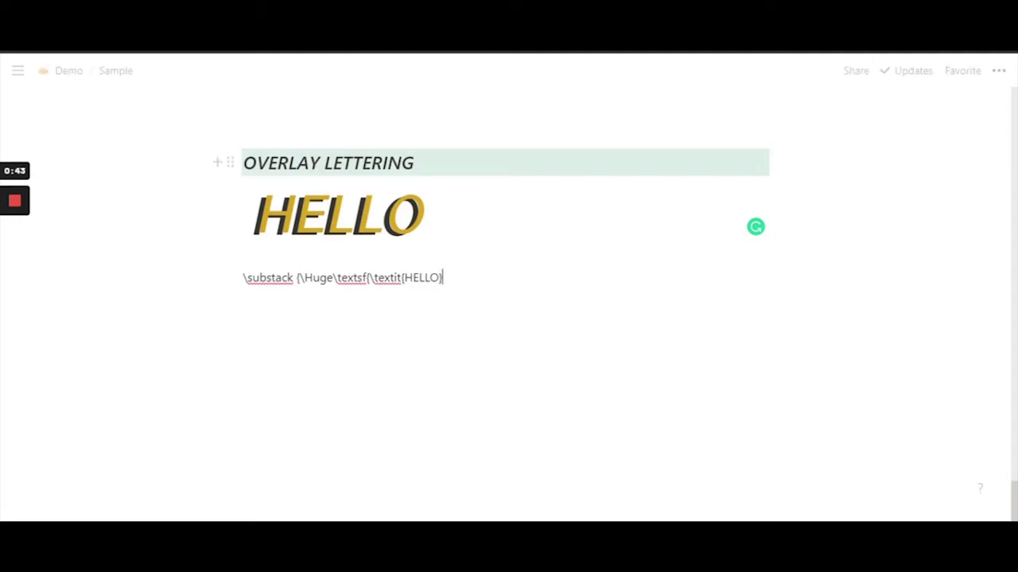
Close the first row as \textsf{\textit{HELLO}}\\ and break onto a second line.
left_click_drag(401, 277, 442, 278)
left_click(443, 278)
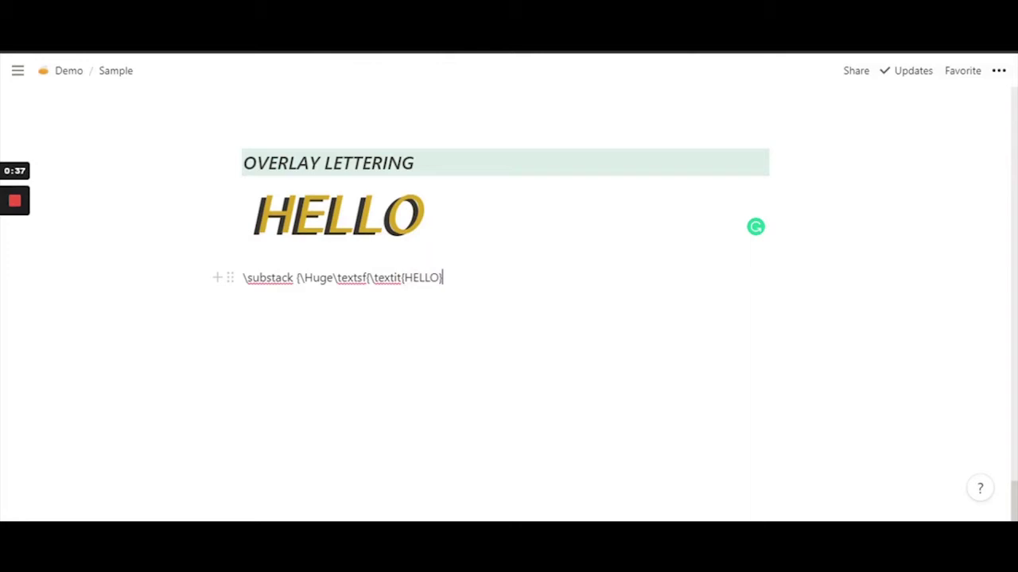
left_click_drag(370, 277, 443, 277)
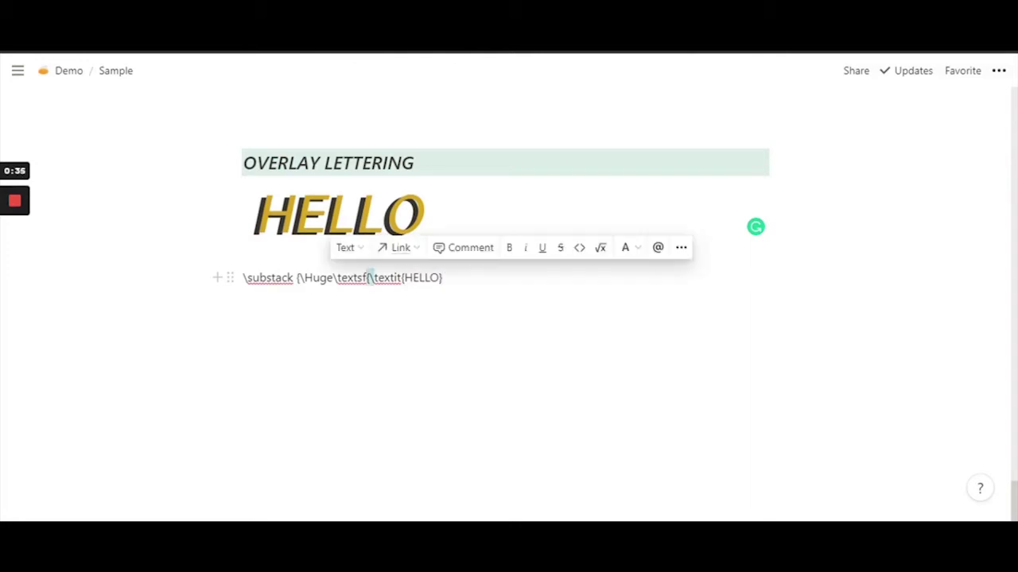
left_click(443, 278)
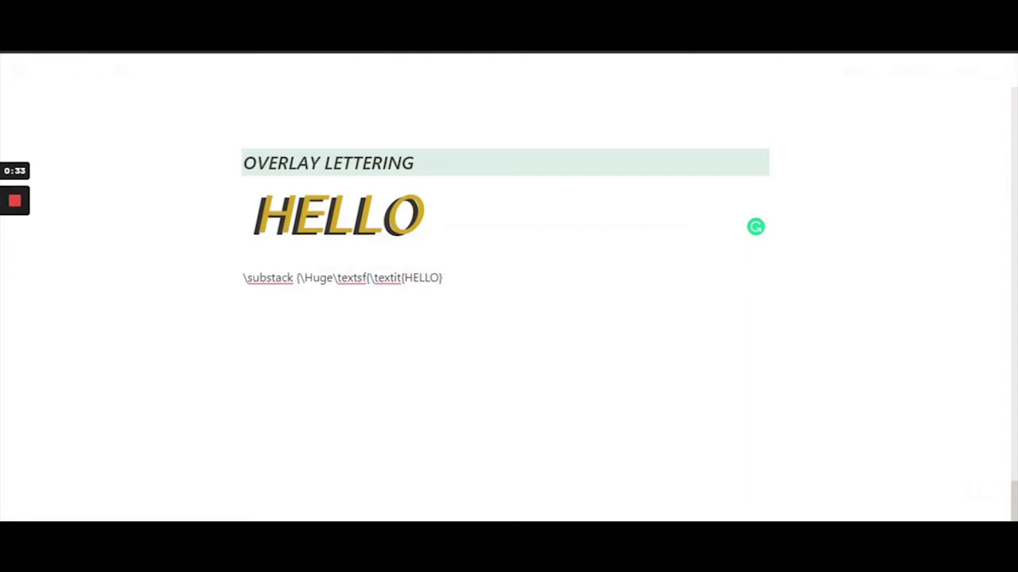
type("}")
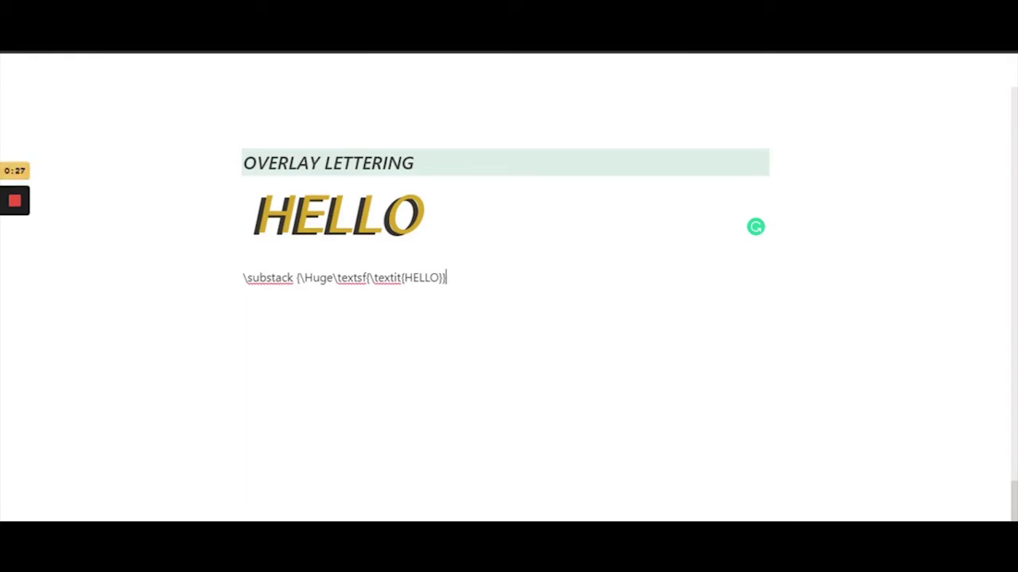
type("\\\\")
key("Return")
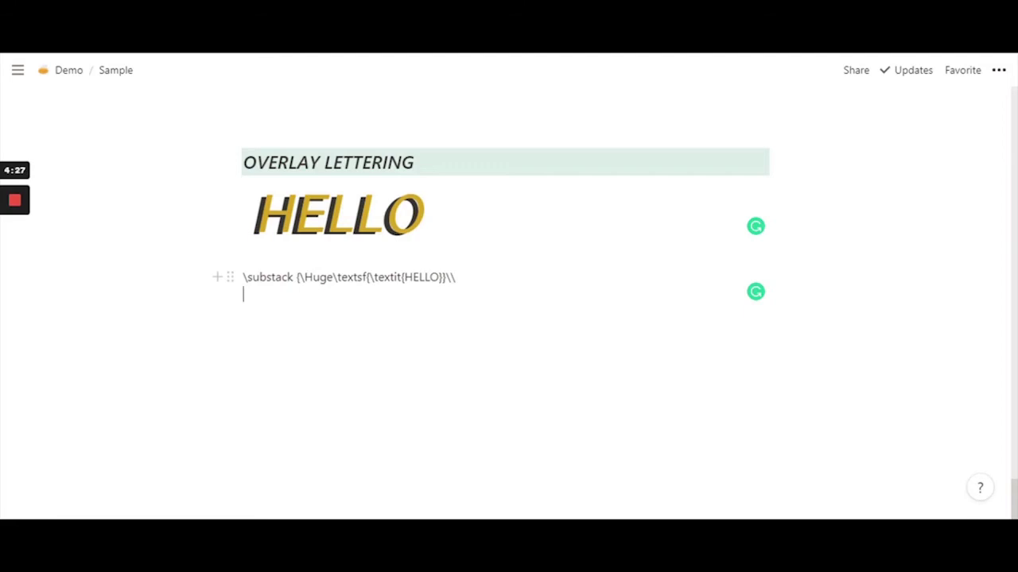
Write [-2em]\textsf{\color{goldenrod on the second formula line.
type("[-2")
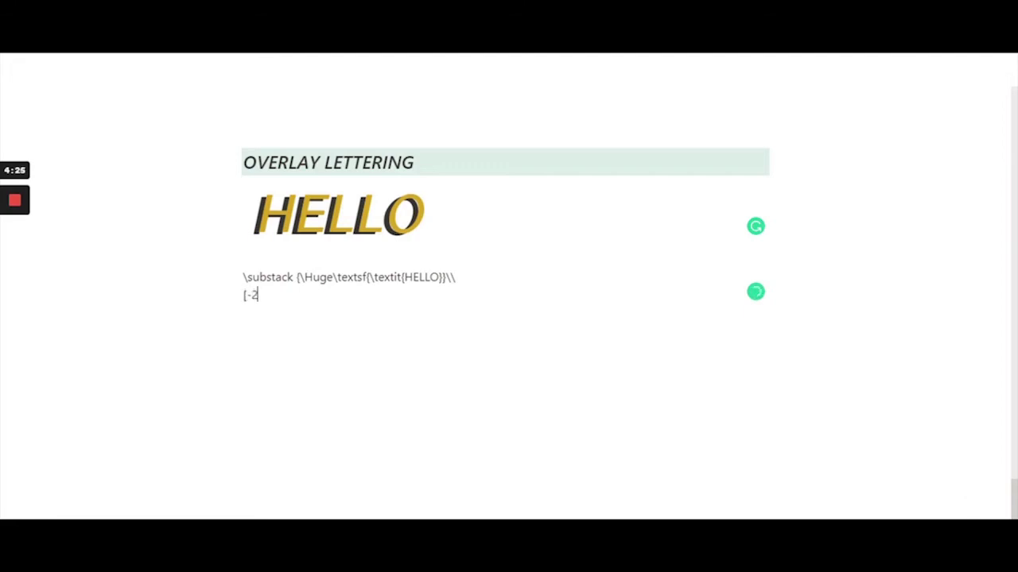
type("em]")
type("\\textsf")
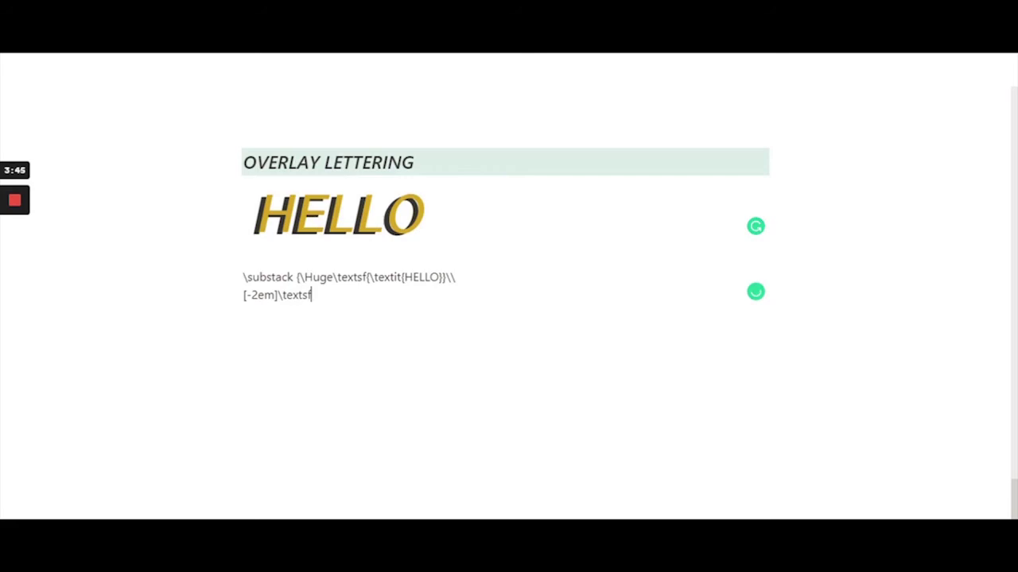
type("{\\color{")
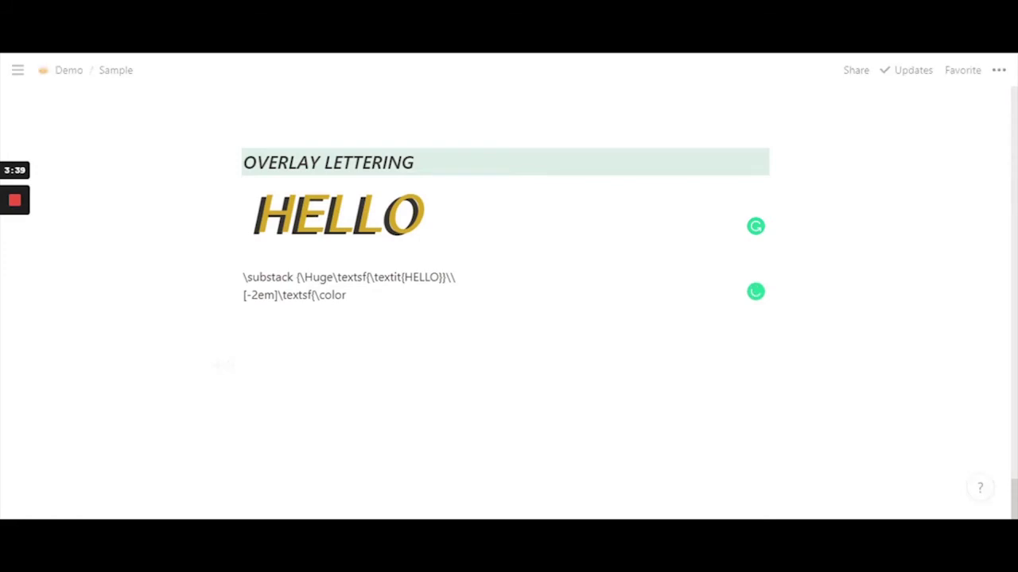
type("gol")
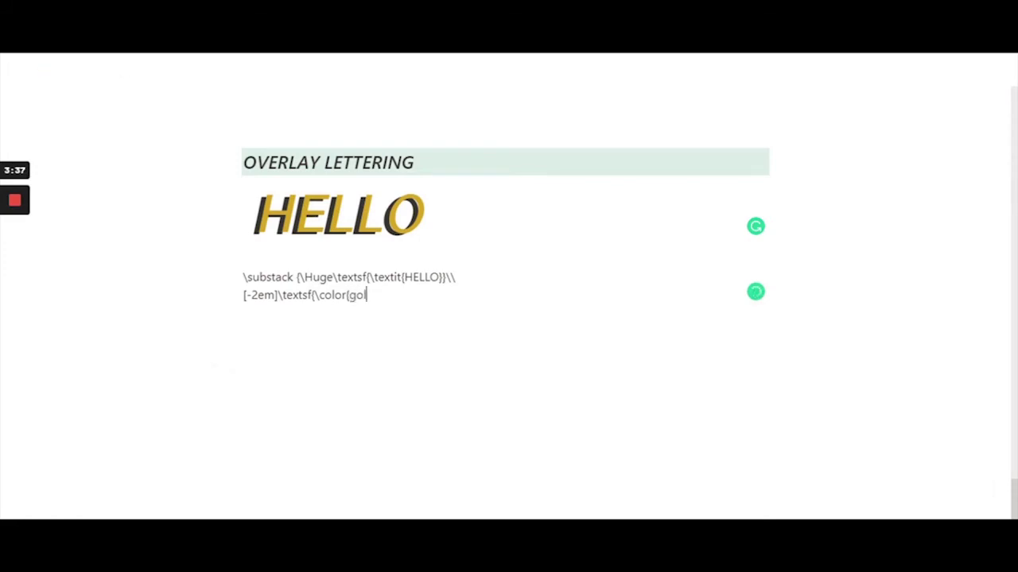
type("denrod")
Close the goldenrod group, add escaped spaces \ \ \, and start a third line.
type("}")
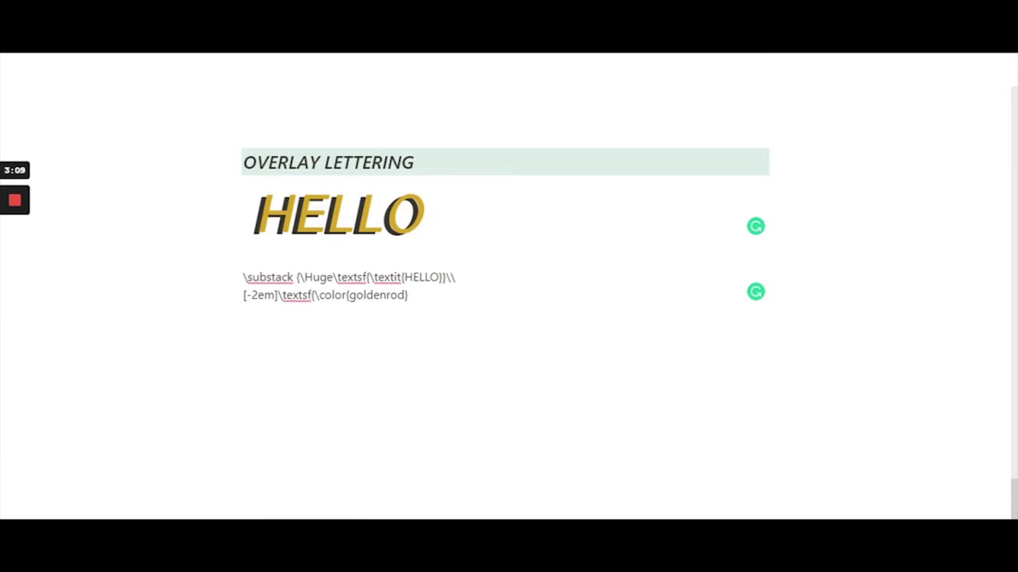
type("\\ \\ \\")
key("Return")
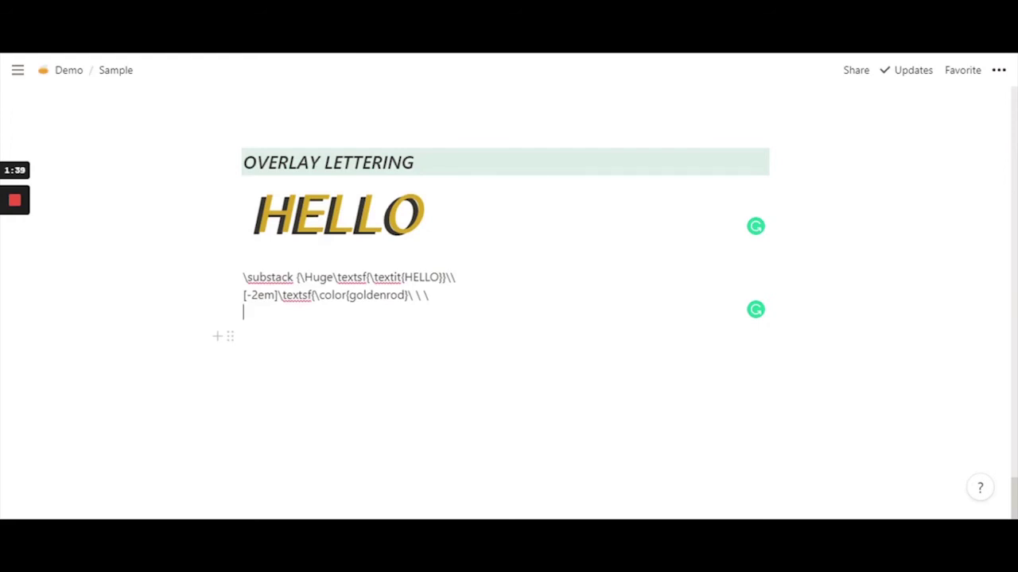
Begin the third line with \Huge\textit, correcting the mistyped \textsf ending.
type("\\Huge\\")
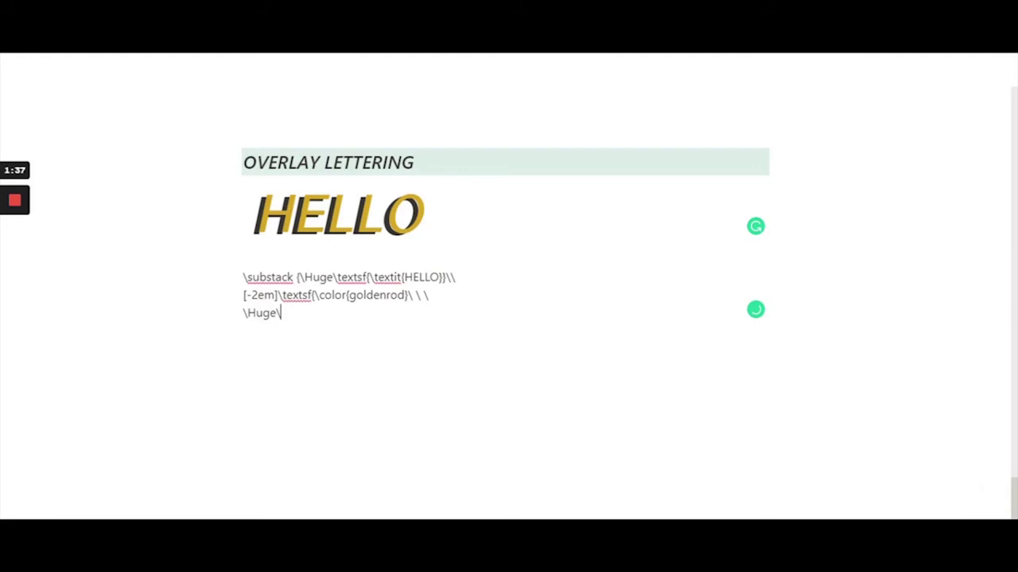
type("textsf")
key("BackSpace")
key("BackSpace")
type("s")
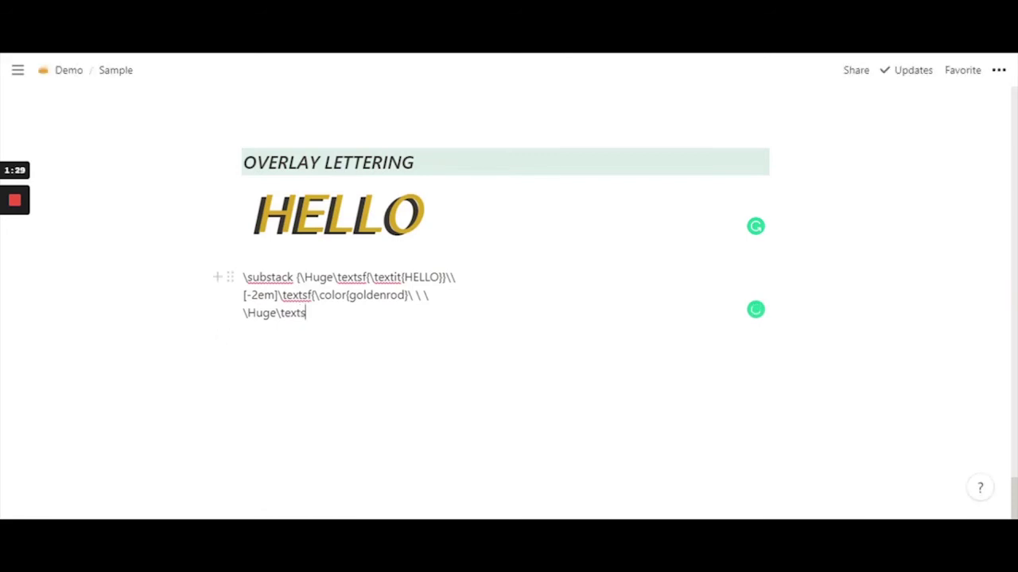
type("f")
left_click_drag(278, 295, 312, 295)
left_click(310, 312)
key("BackSpace")
key("BackSpace")
type("it")
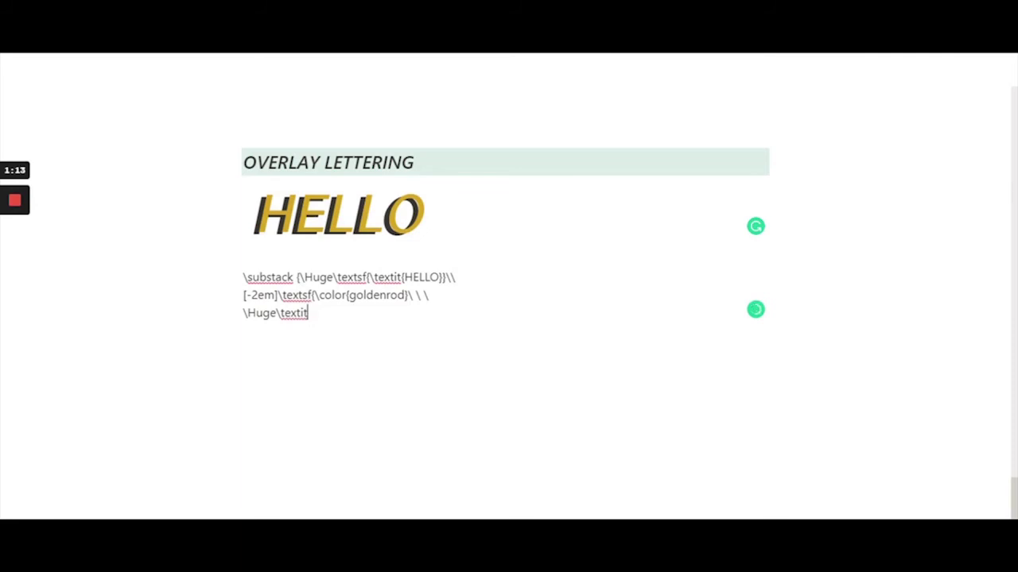
Add {HELLO} to the third line followed by a closing brace.
type("{HELLO}")
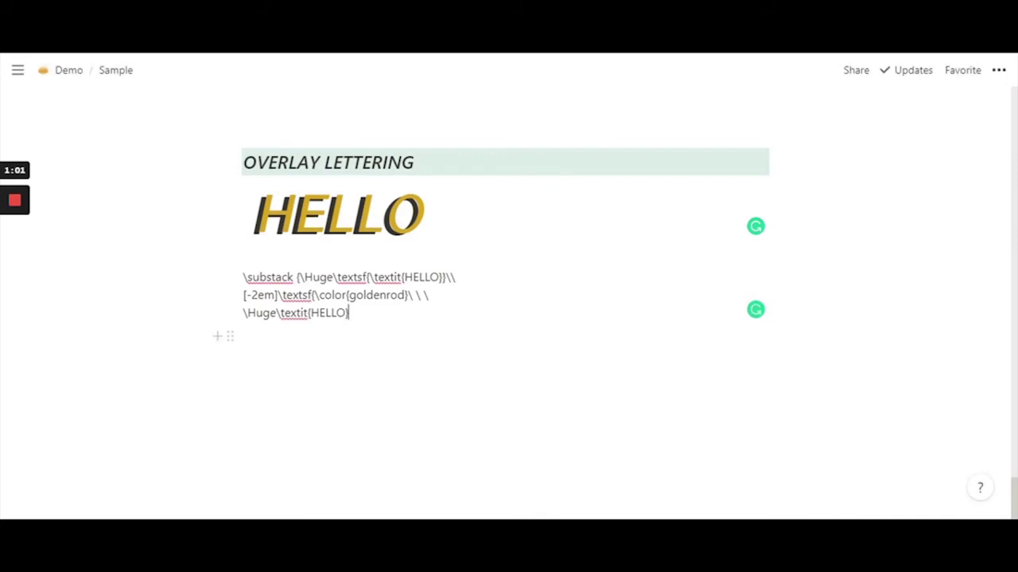
key("shift+Left")
key("shift+Left")
key("shift+Left")
key("shift+Left")
key("shift+Left")
key("shift+Left")
key("shift+Left")
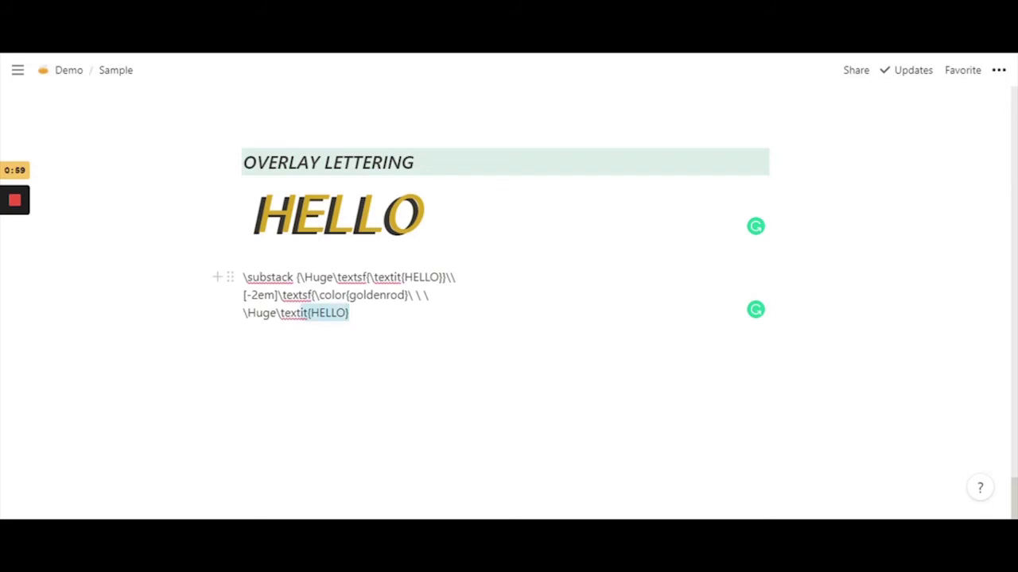
key("Down")
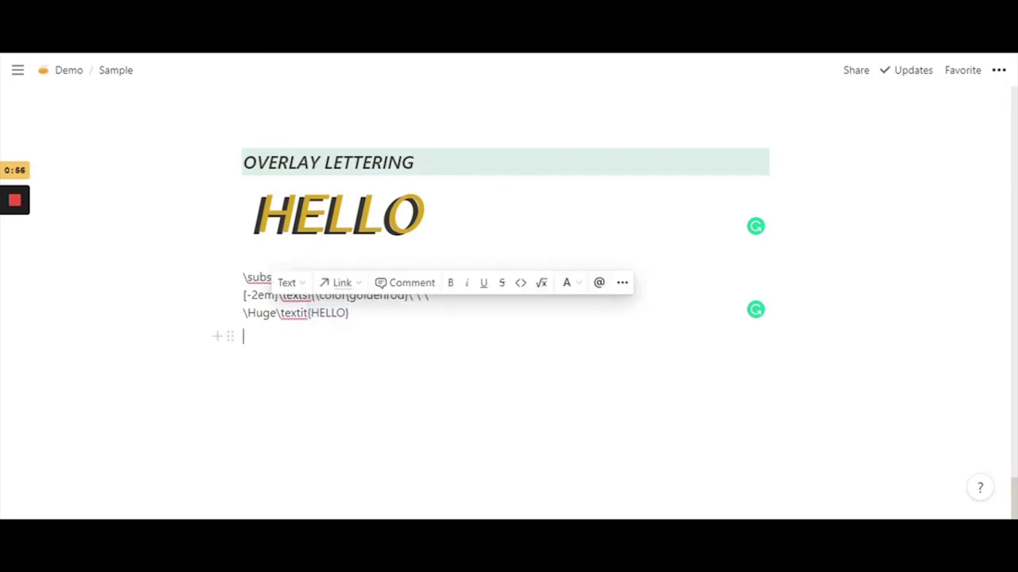
left_click_drag(409, 295, 345, 295)
left_click(313, 295)
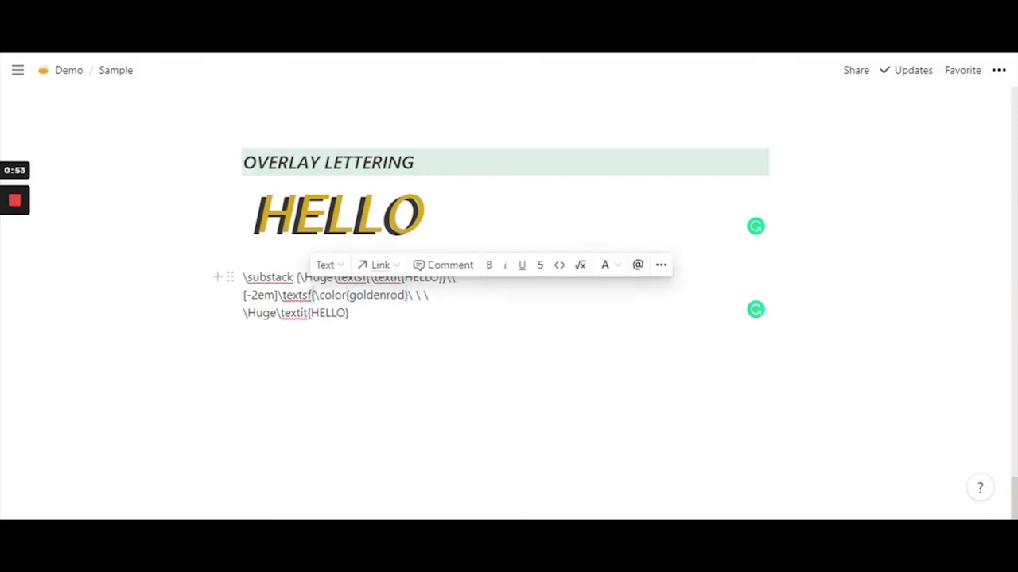
left_click(350, 312)
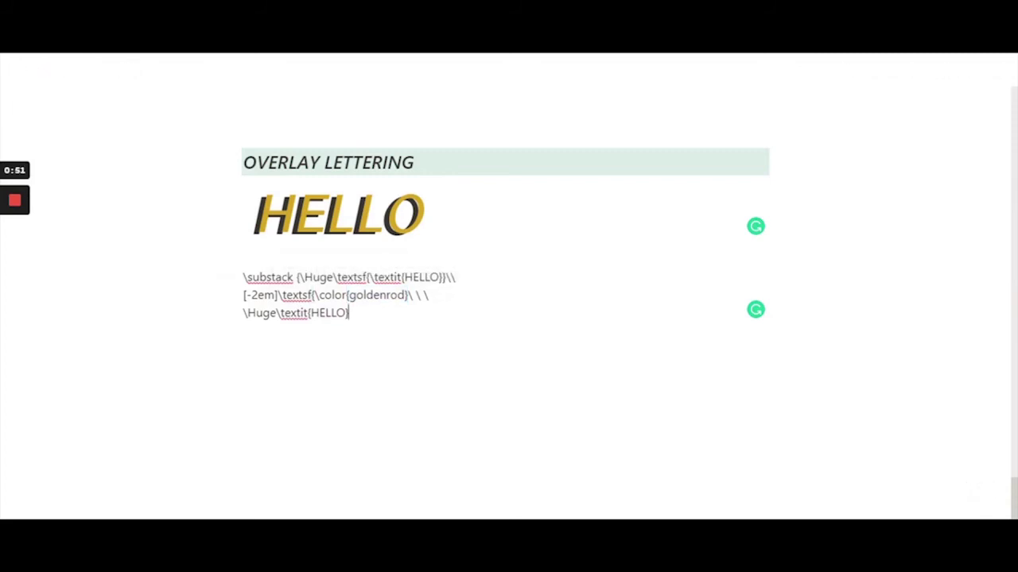
type("}")
Check the brace pairs, add the final closing brace, and start an empty block below.
left_click_drag(311, 295, 438, 276)
left_click(353, 312)
left_click(447, 277)
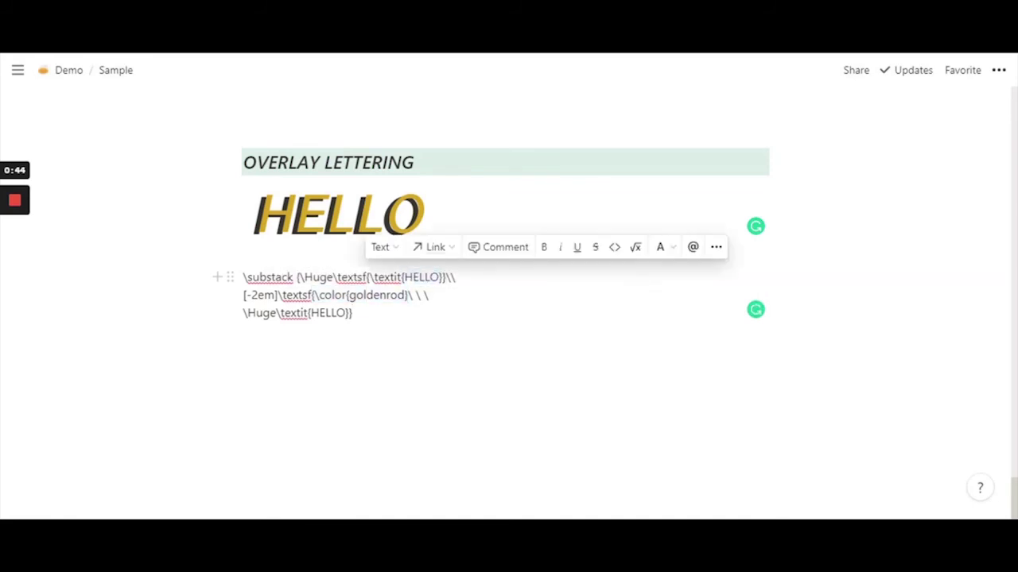
left_click(365, 277)
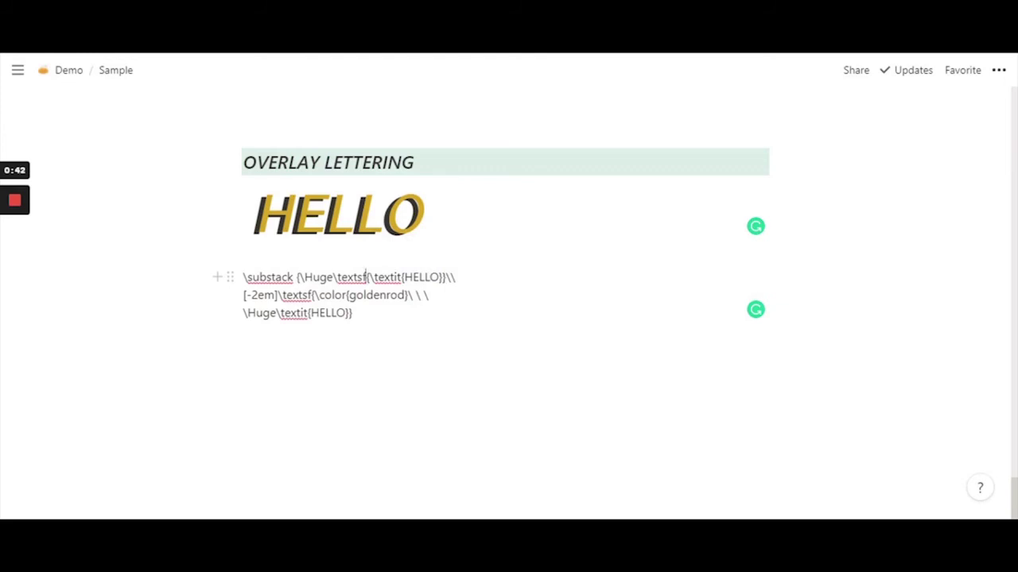
left_click(298, 276)
type("}")
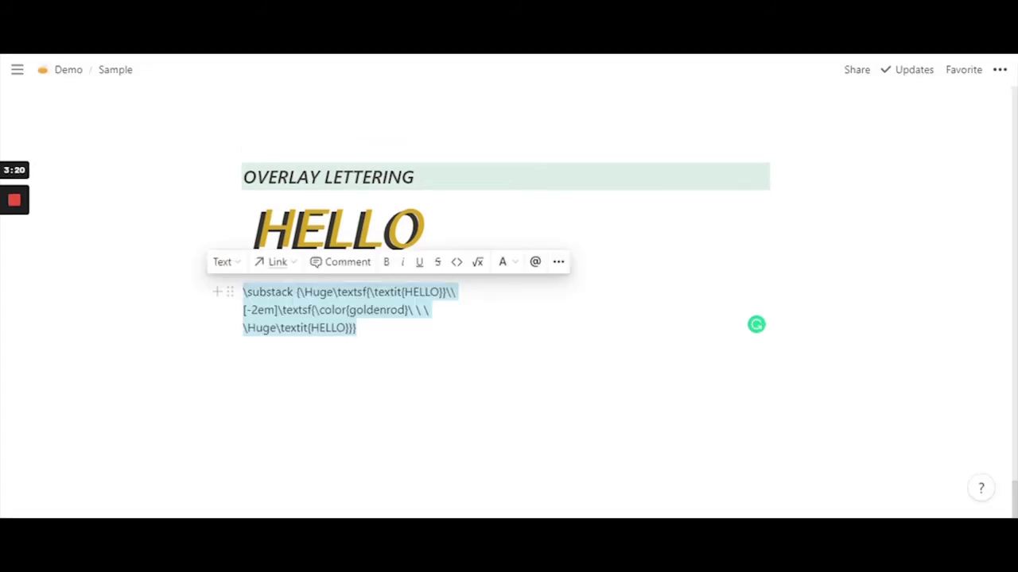
left_click(357, 328)
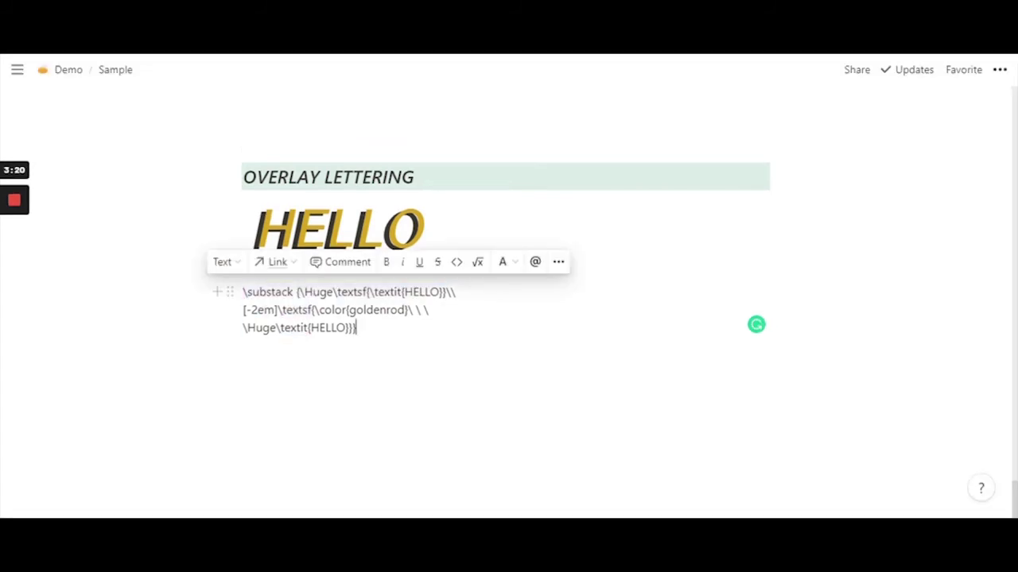
key("Return")
Write HELLO on the new line and turn it into an inline equation holding the pasted overlay formula.
type("HELLO")
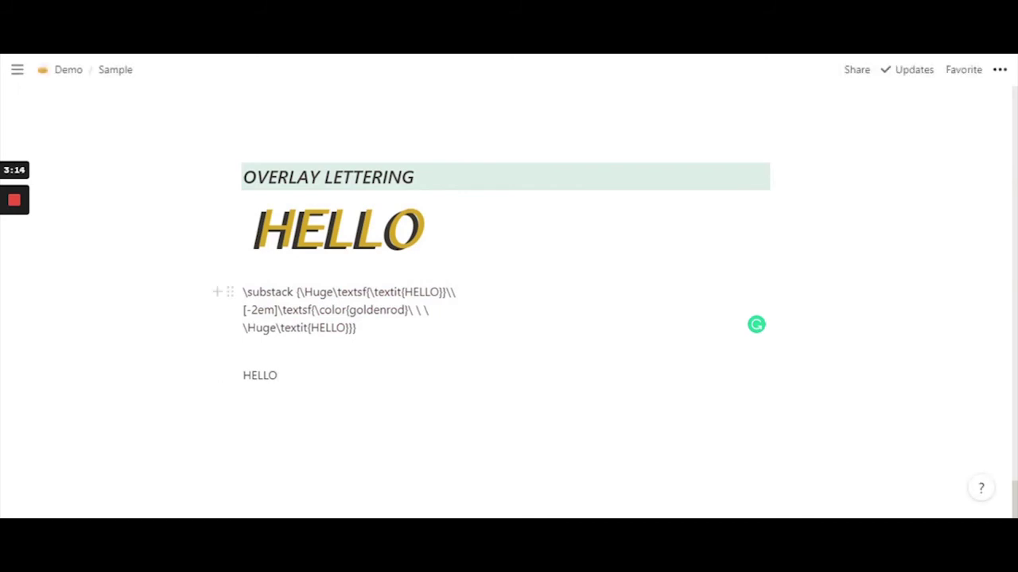
left_click_drag(242, 292, 356, 328)
key("ctrl+c")
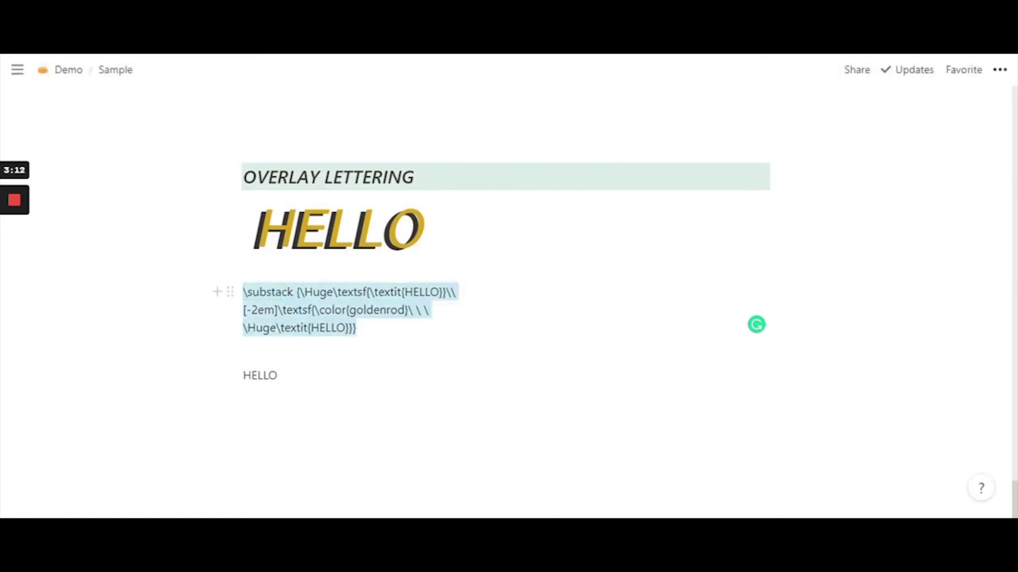
left_click(356, 328)
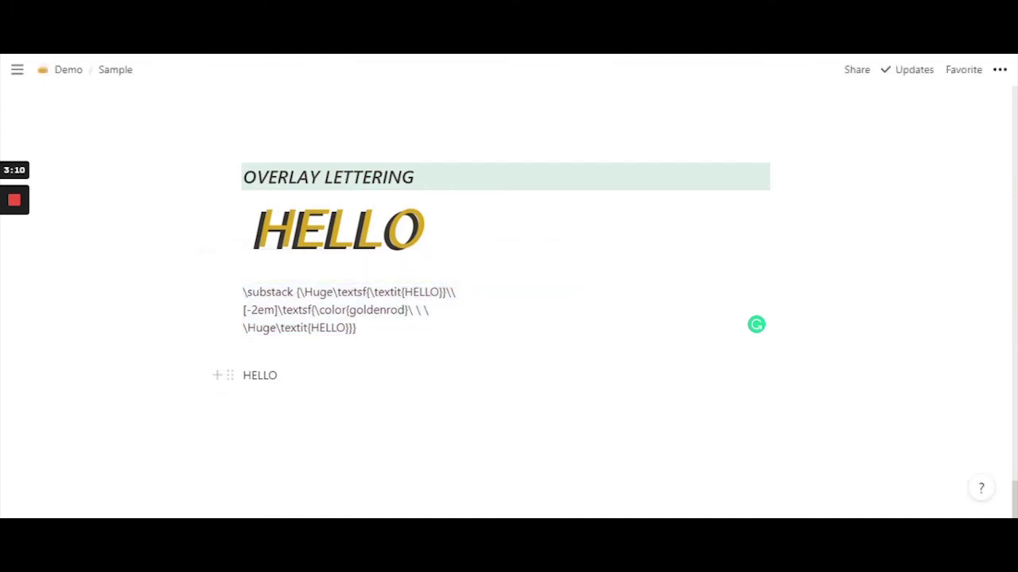
double_click(260, 375)
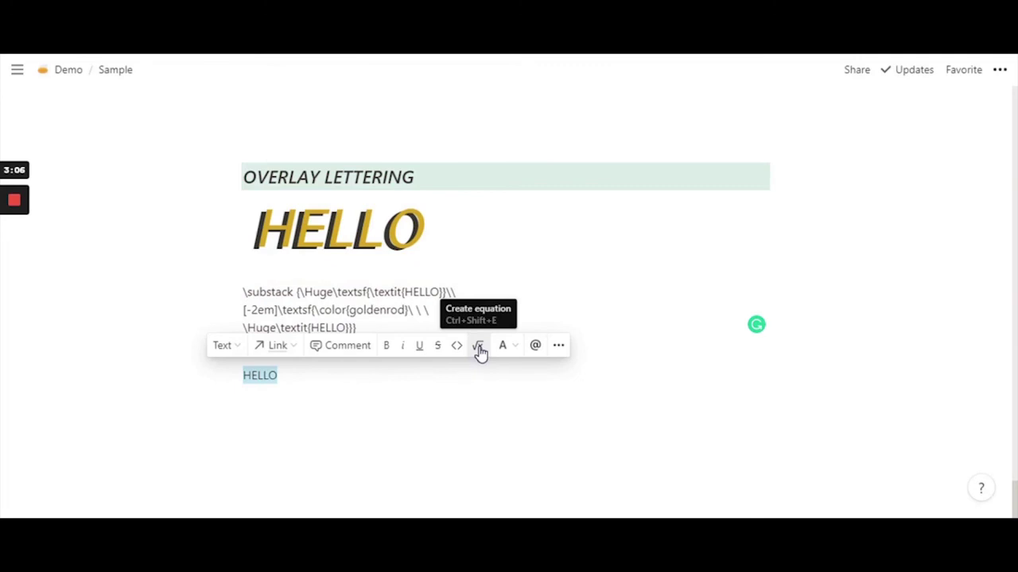
left_click(477, 346)
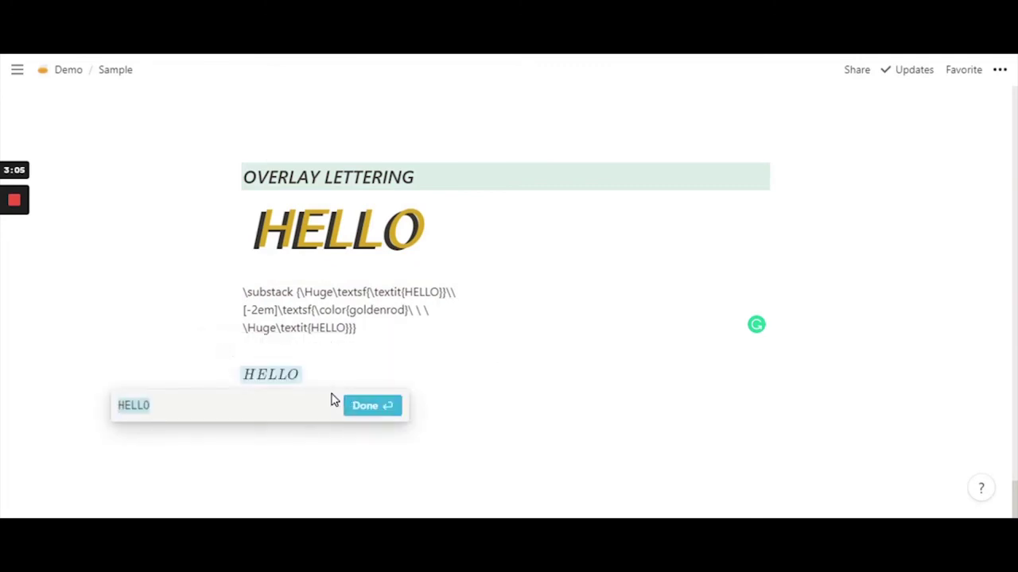
key("ctrl+v")
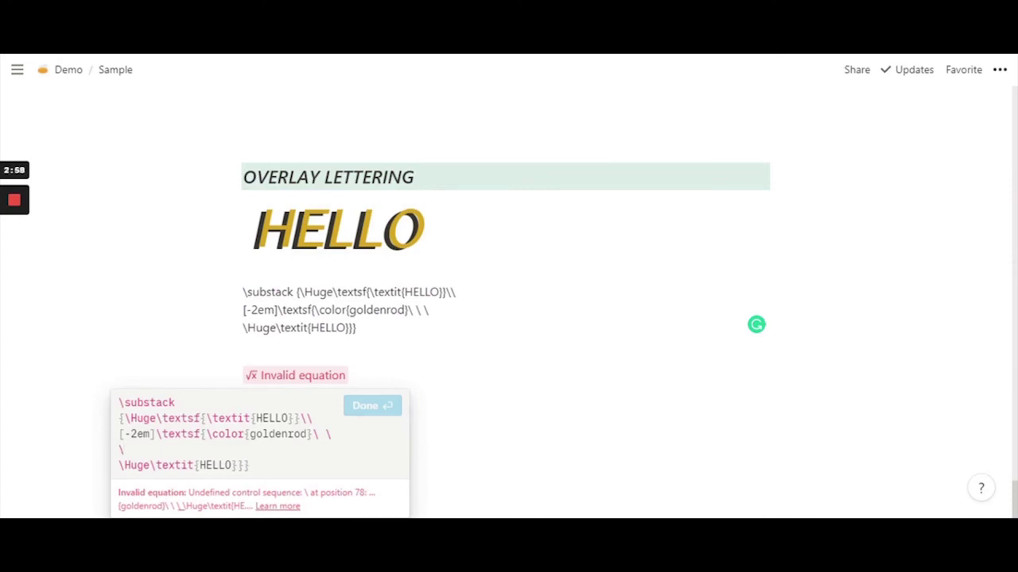
Remove the stray line breaks so gold HELLO renders over the dark shadow, then confirm.
left_click(124, 449)
key("Delete")
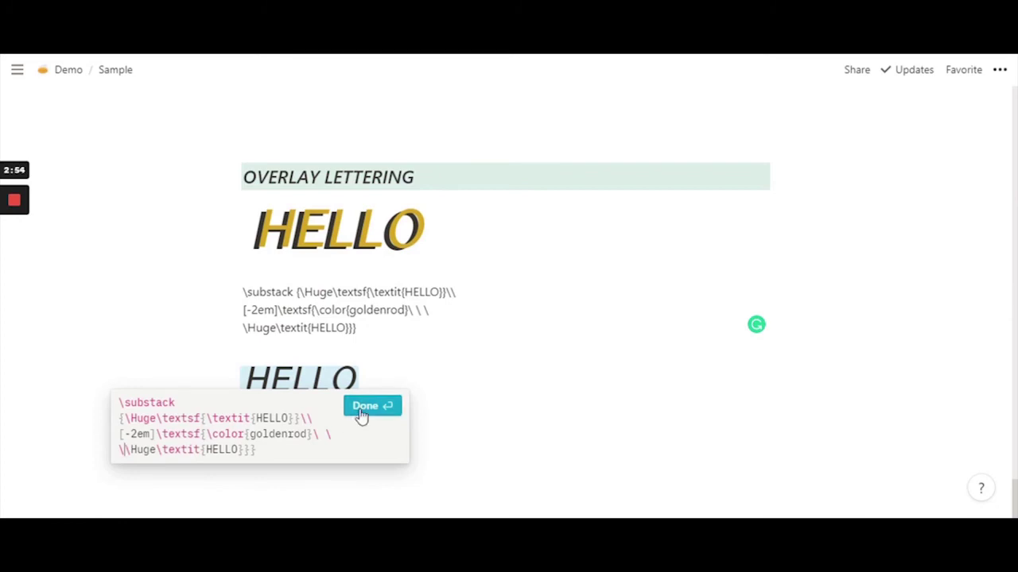
left_click(409, 454)
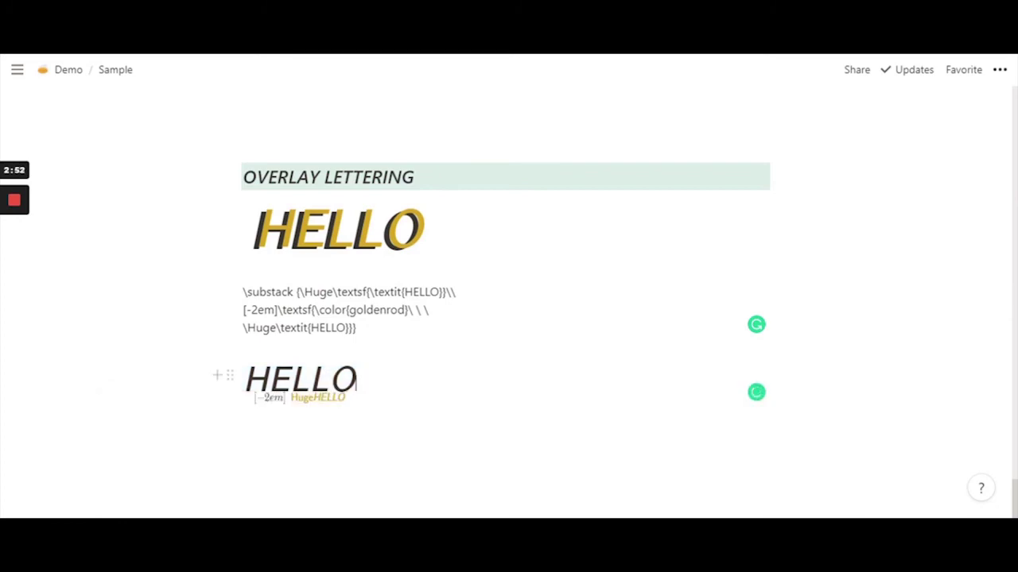
left_click(301, 382)
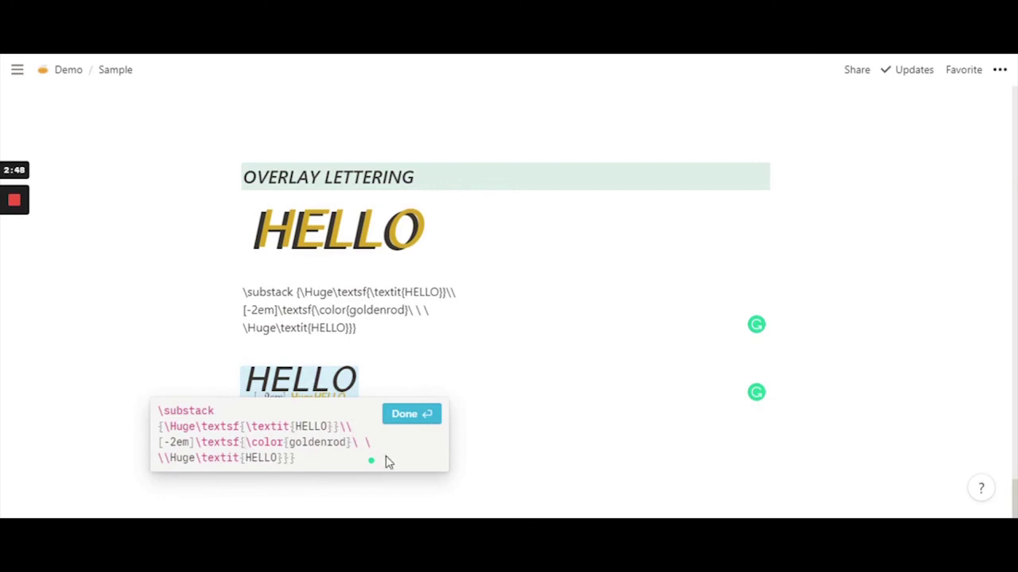
key("Delete")
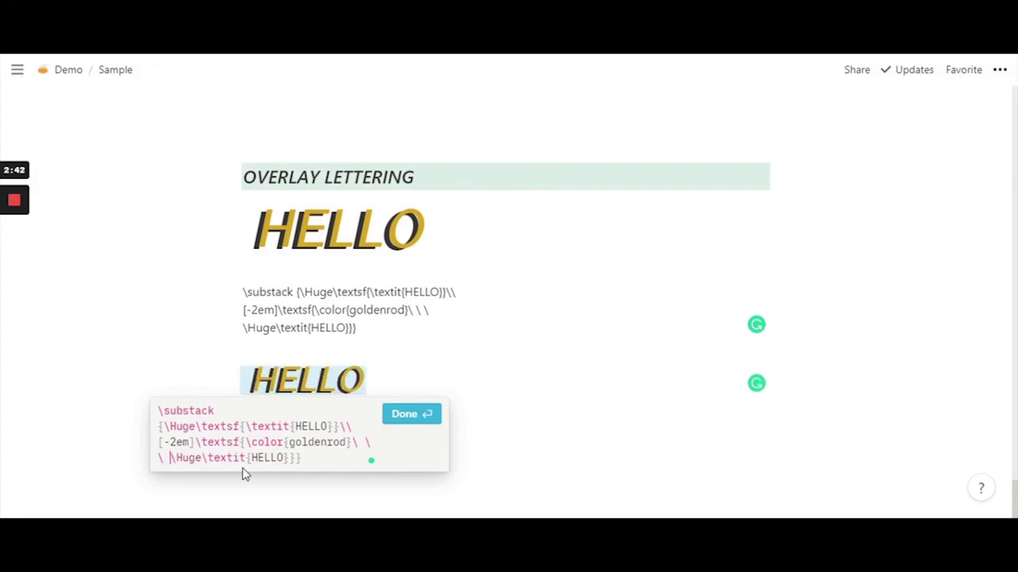
left_click(422, 420)
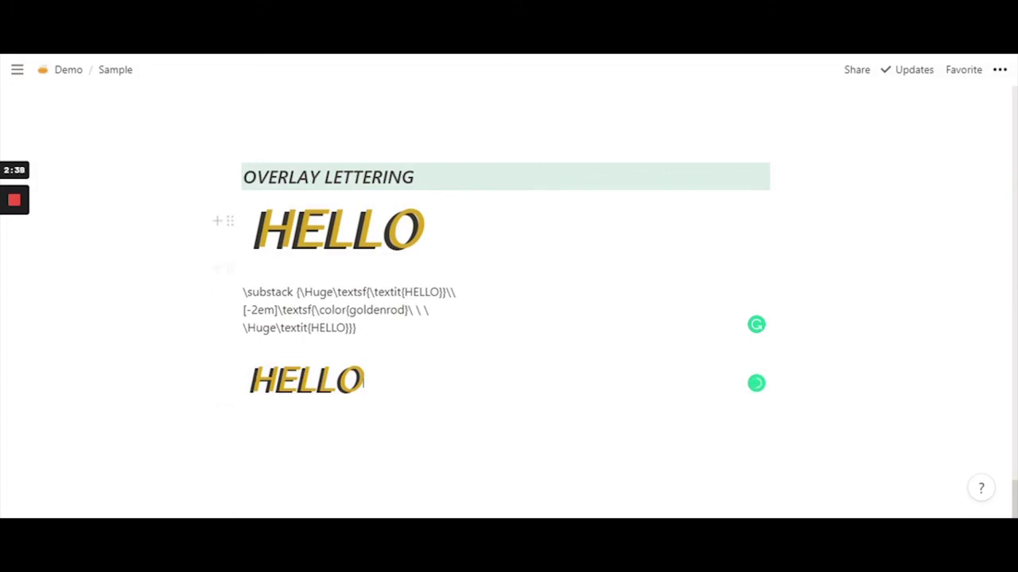
Convert the lower HELLO equation block to Heading 1, then to Heading 2.
left_click(229, 377)
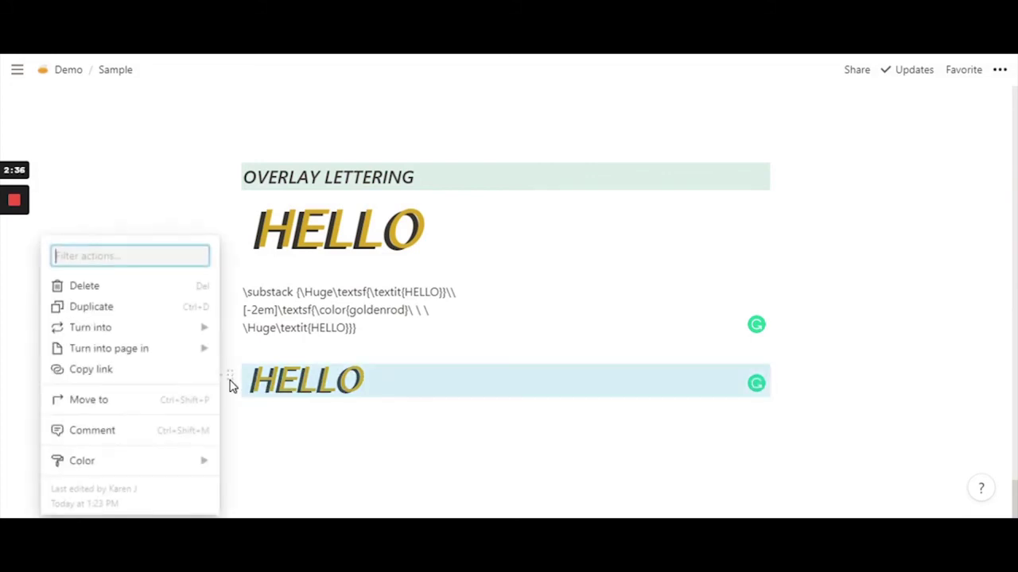
mouse_move(151, 327)
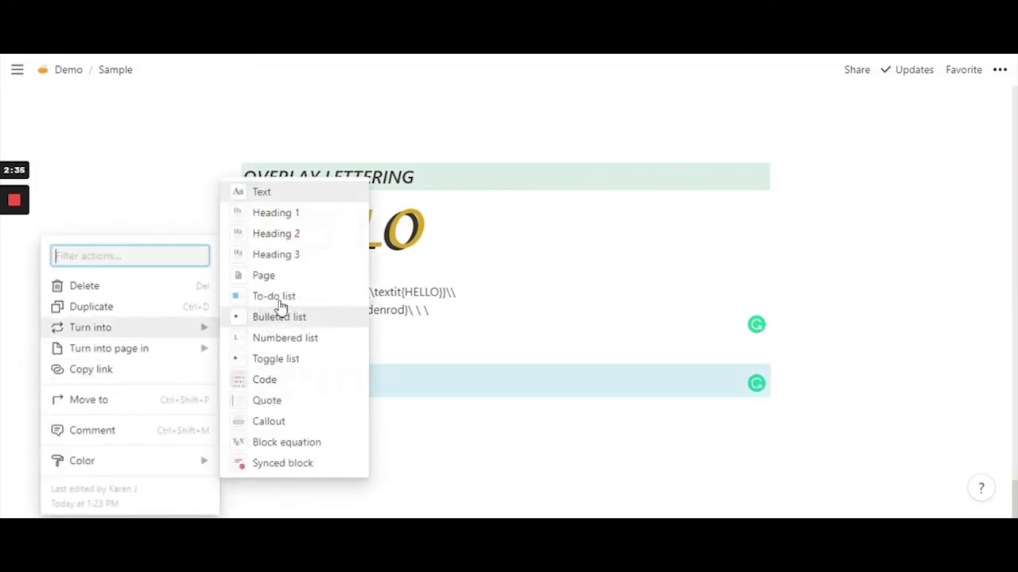
left_click(296, 214)
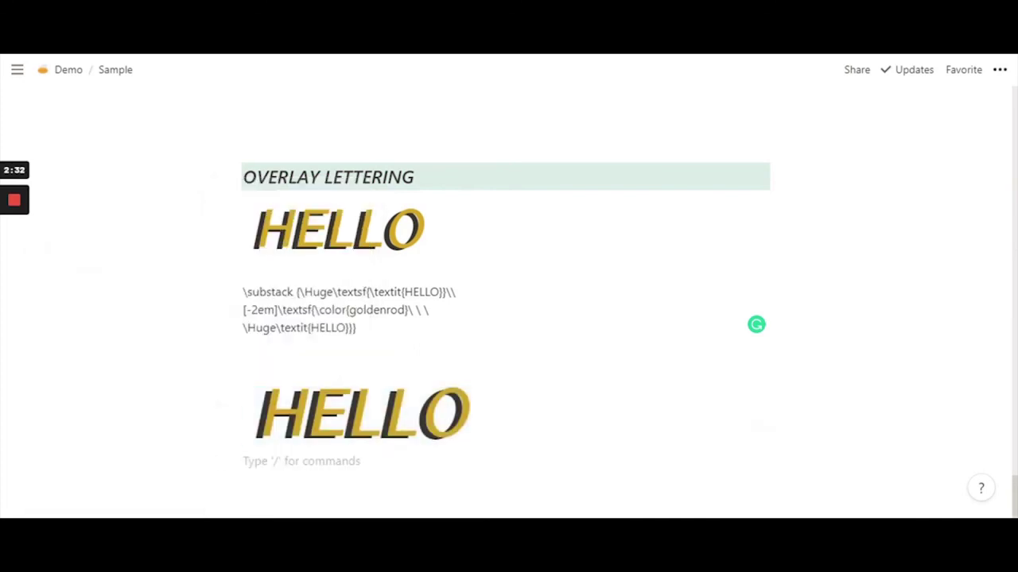
left_click(229, 403)
mouse_move(155, 331)
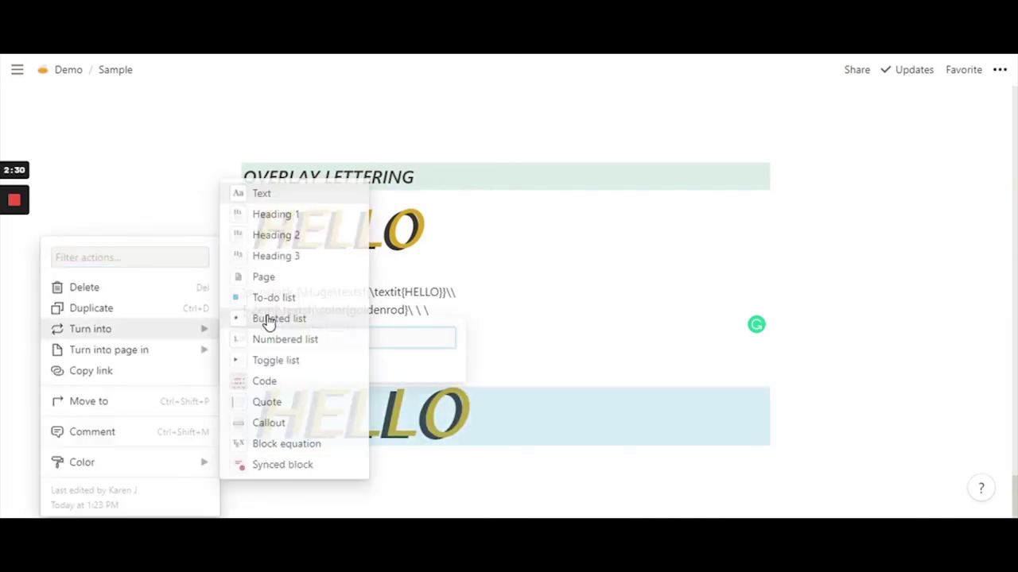
left_click(275, 235)
left_click(302, 442)
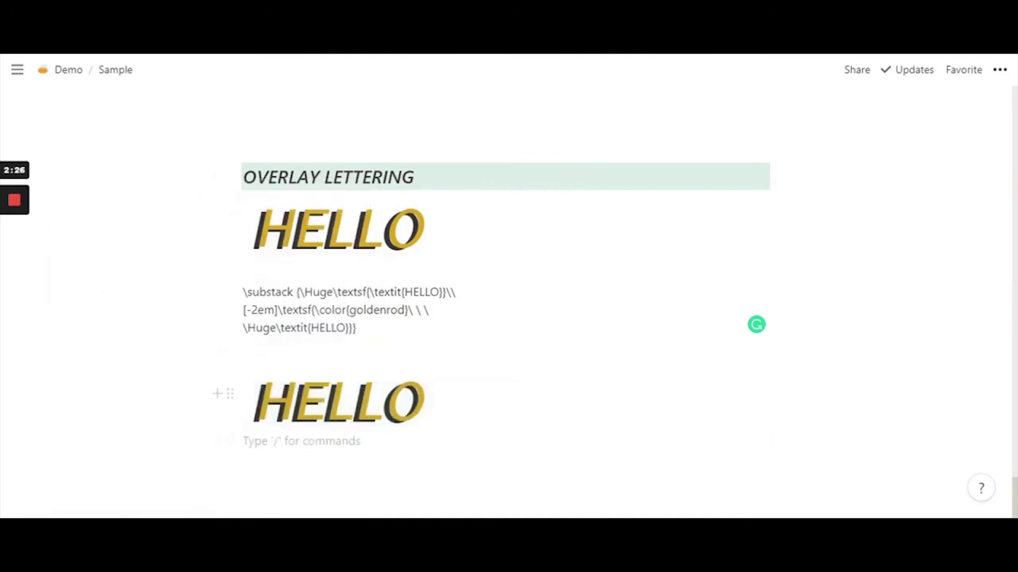
Inspect the escaped spaces after goldenrod and before the last HELLO line, then close the editor.
left_click(338, 402)
left_click(406, 483)
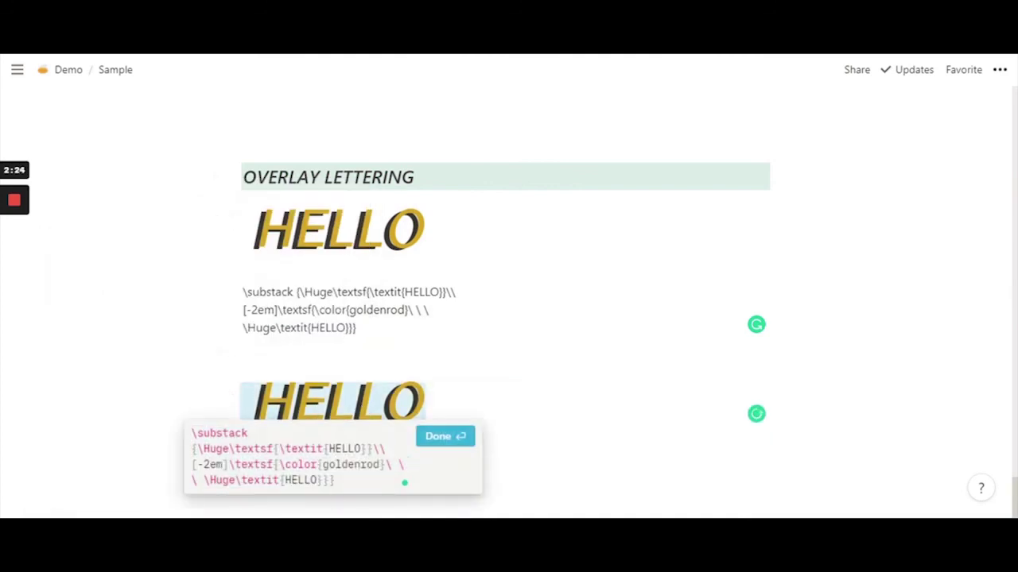
left_click(452, 440)
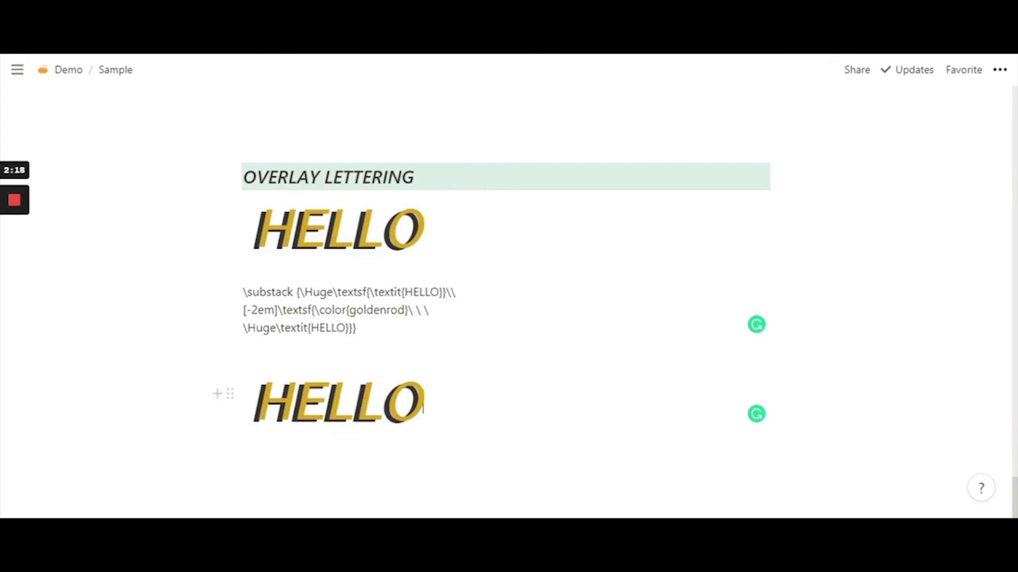
left_click(338, 402)
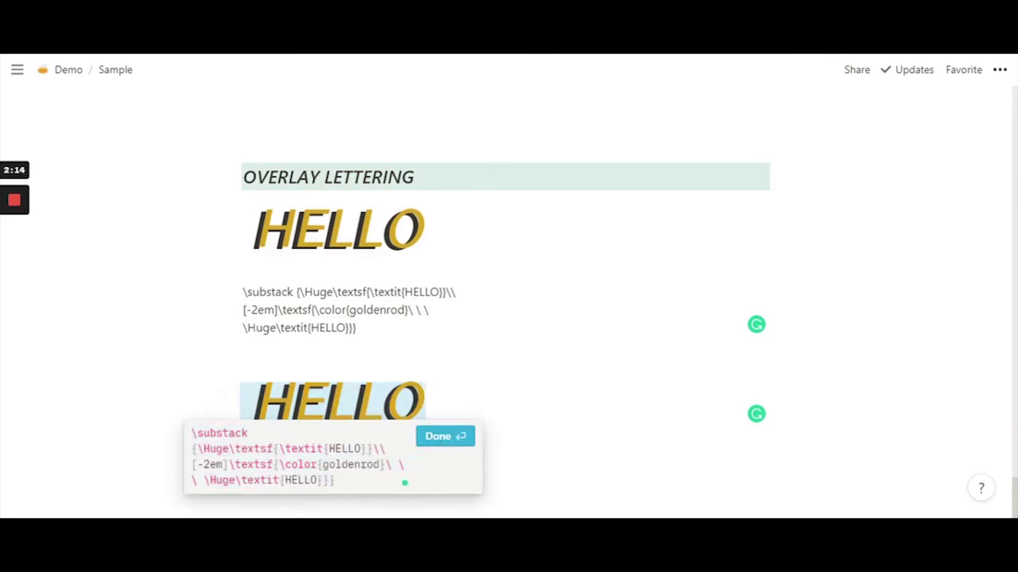
left_click_drag(390, 465, 397, 465)
left_click_drag(204, 481, 198, 480)
left_click(443, 438)
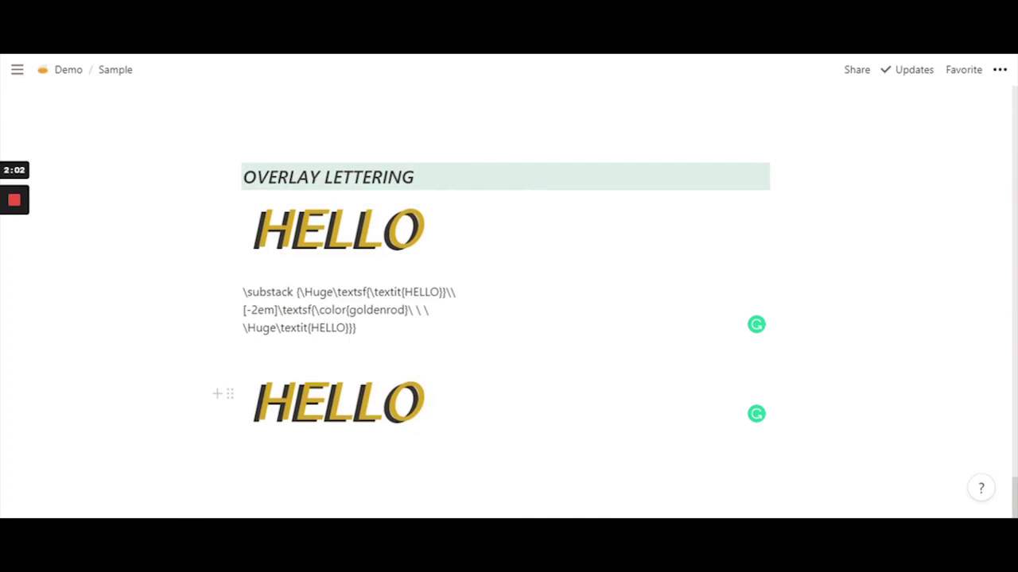
Change the lower HELLO equation's spacing from -2em to -3em.
left_click(316, 422)
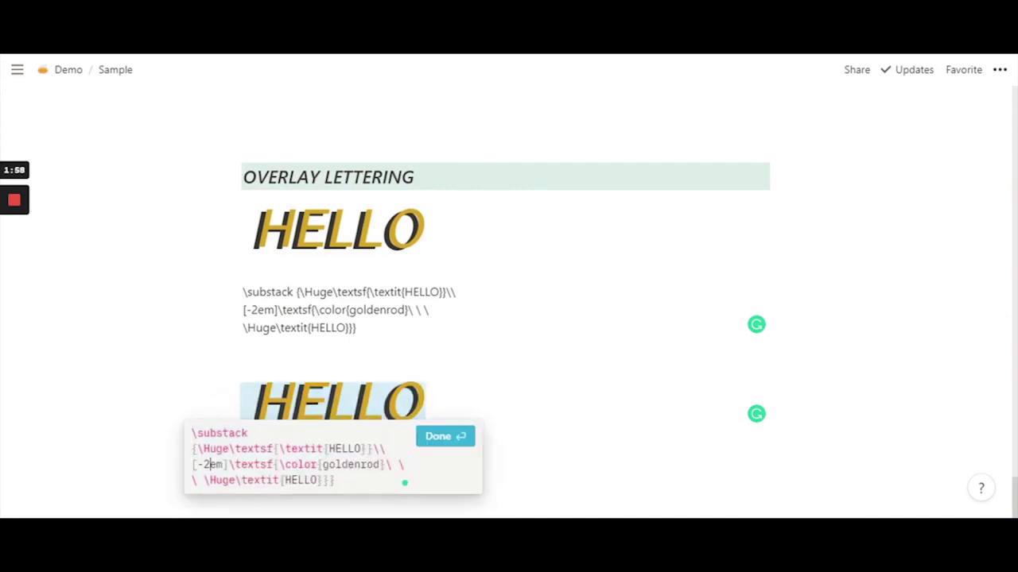
key("shift+Left")
type("3")
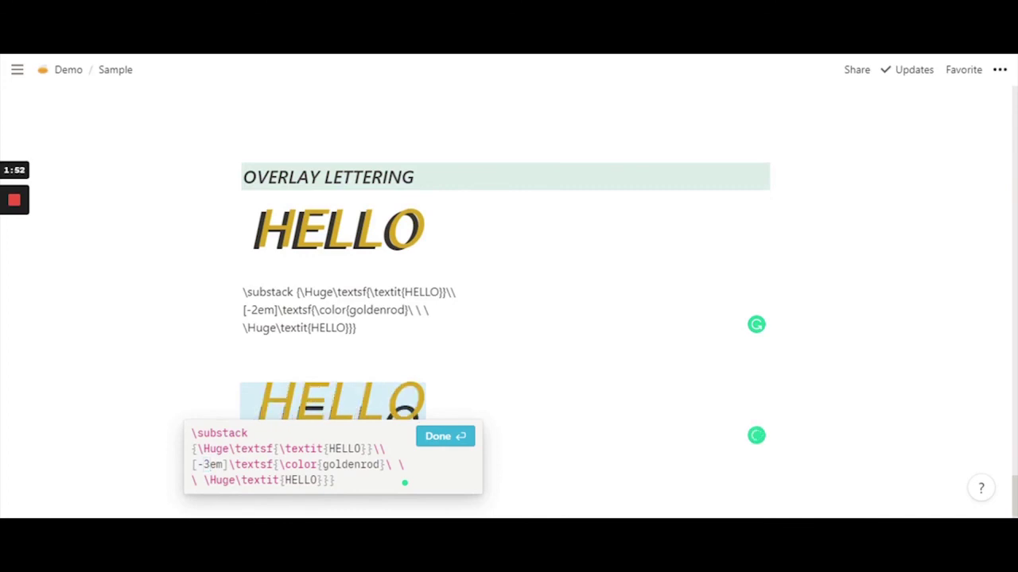
left_click(434, 440)
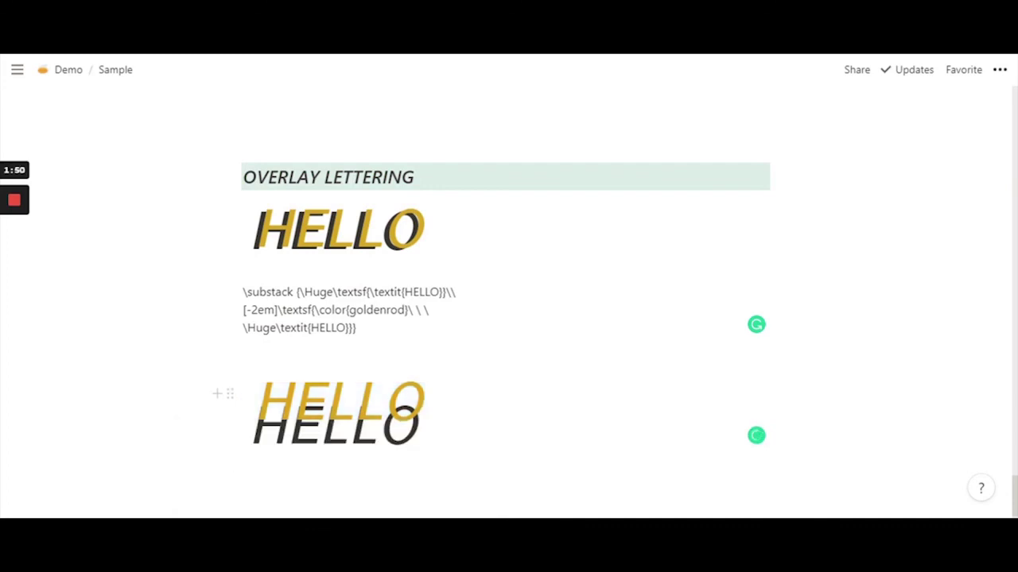
Change the spacing from -3em to -1em, then reopen the equation.
left_click(338, 409)
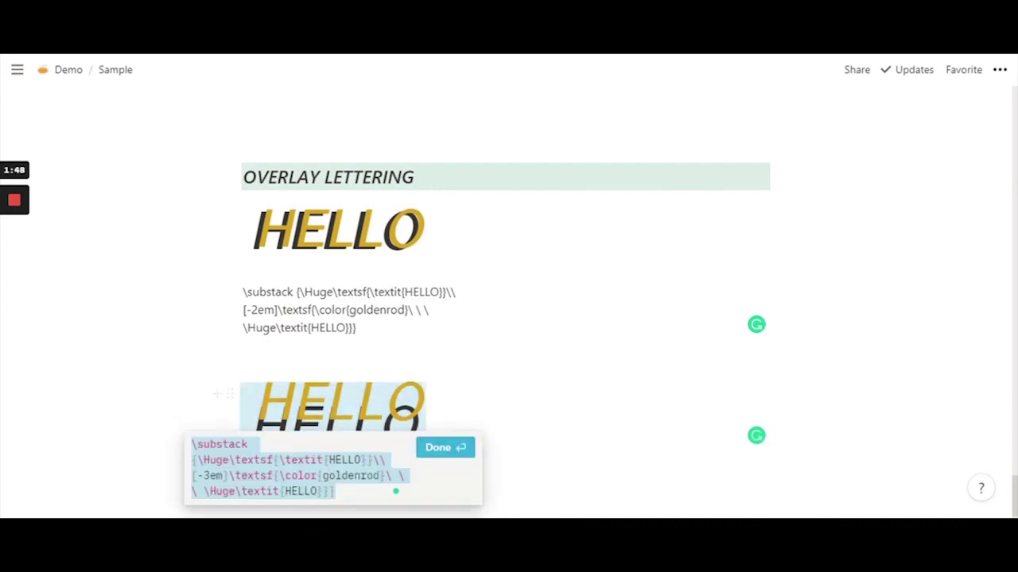
left_click(215, 475)
left_click_drag(209, 475, 204, 475)
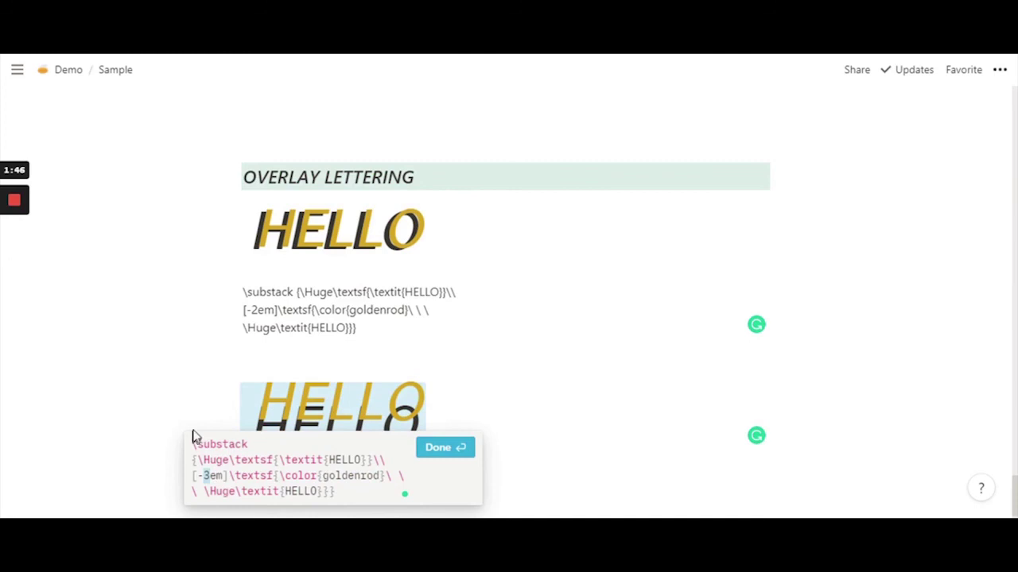
type("1")
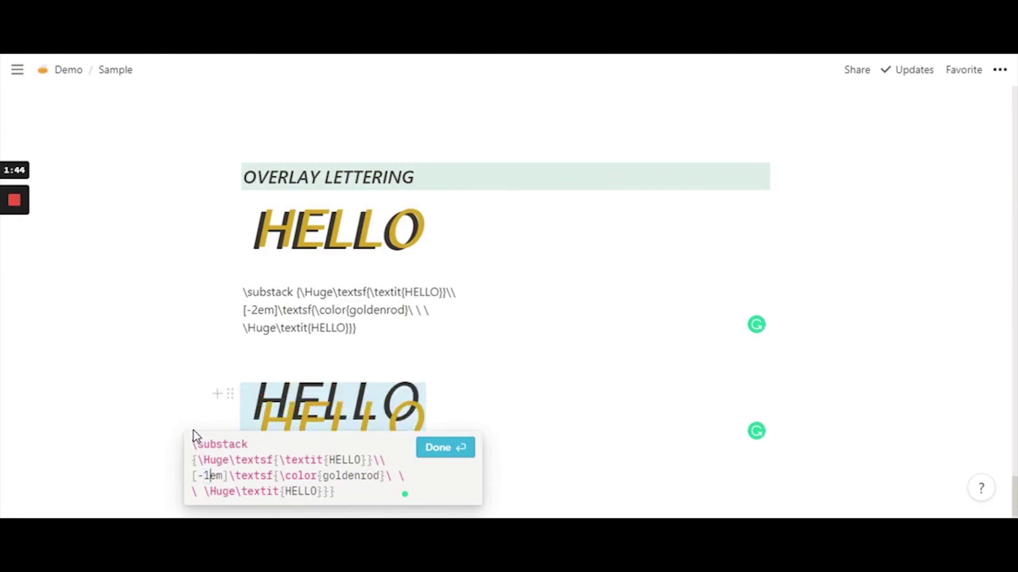
left_click(422, 449)
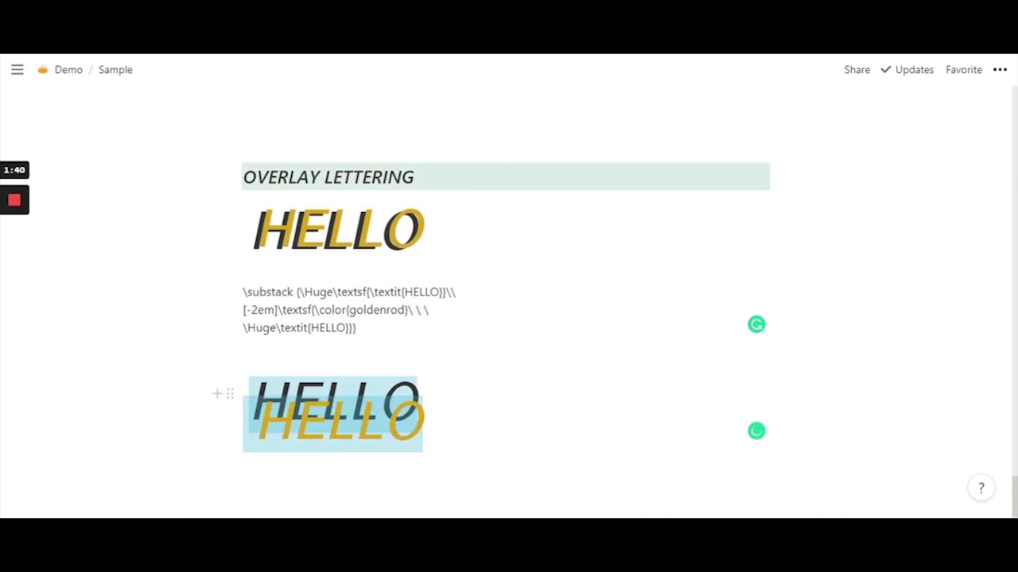
key("Return")
Remove the minus sign so the spacing becomes 1em.
key("Left")
key("shift+Left")
key("shift+Left")
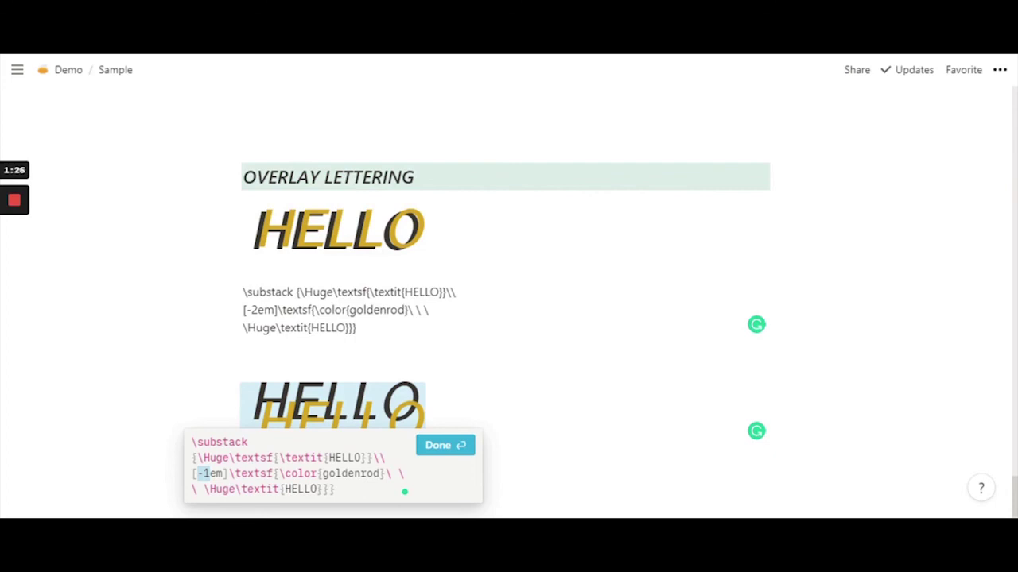
left_click(203, 474)
key("BackSpace")
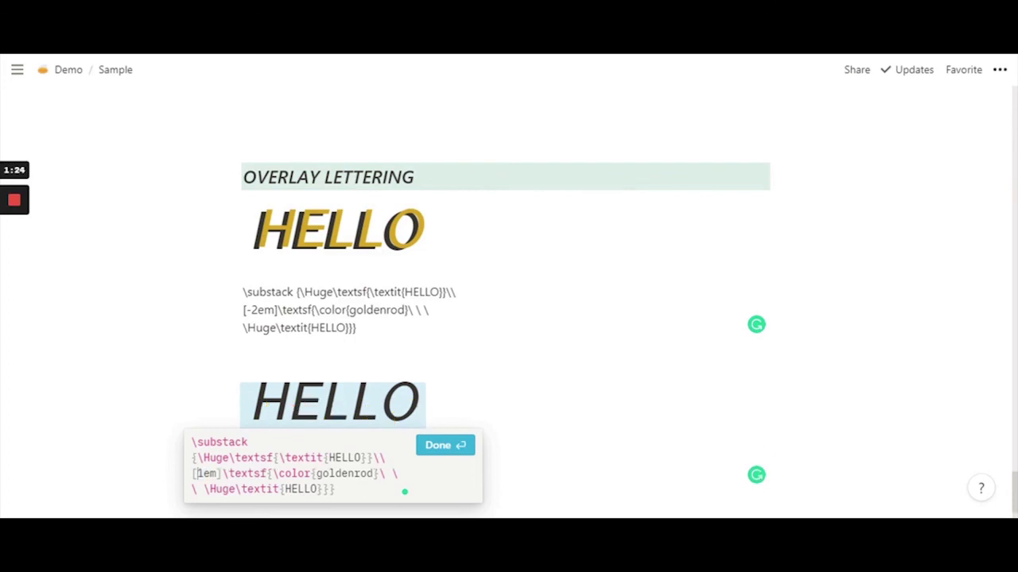
left_click(469, 447)
Change the spacing from 1em to 2em, then reopen the source before the 2em value.
scroll(506, 318, "down", 2)
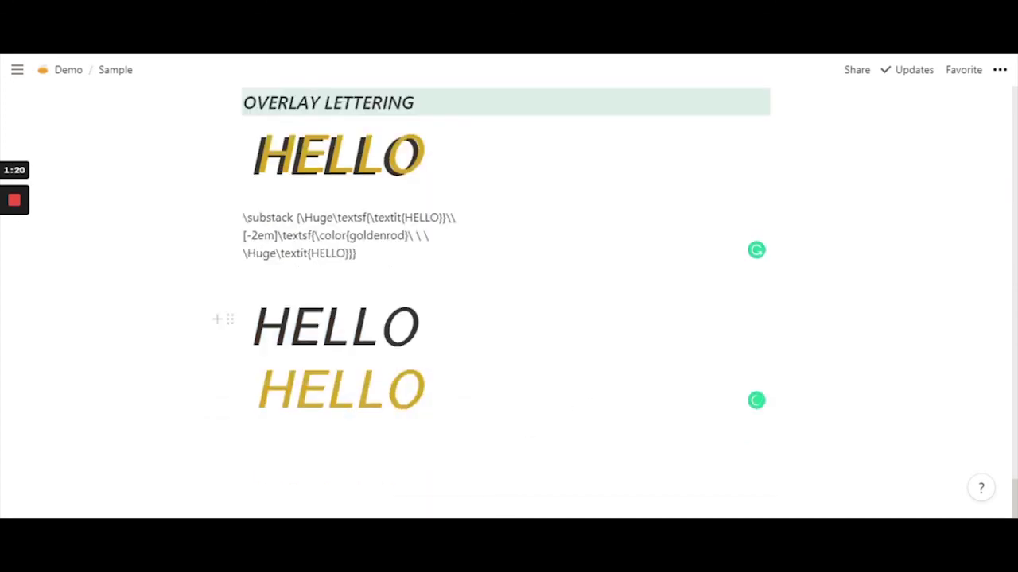
left_click(422, 354)
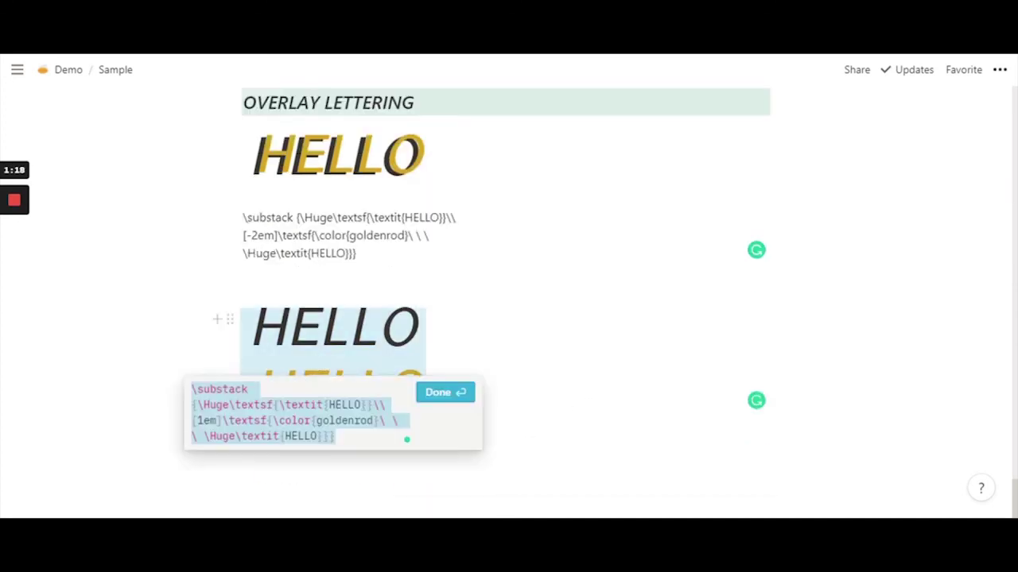
left_click(196, 421)
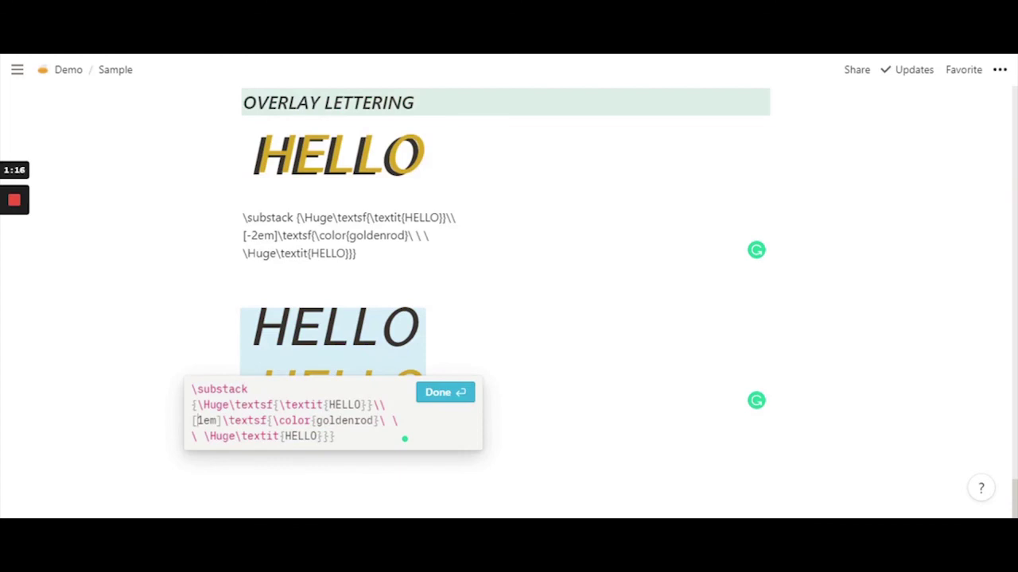
type("-")
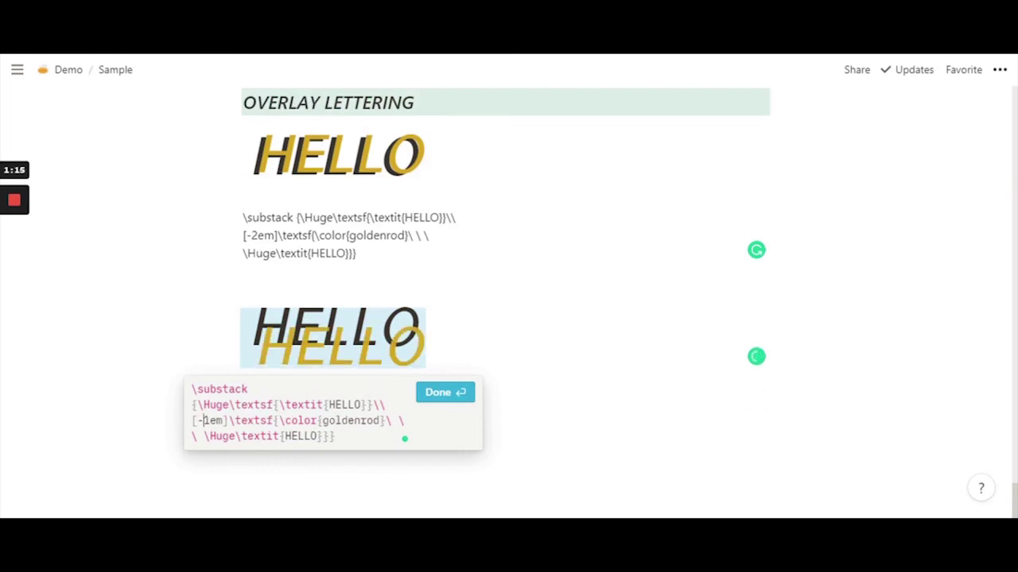
key("BackSpace")
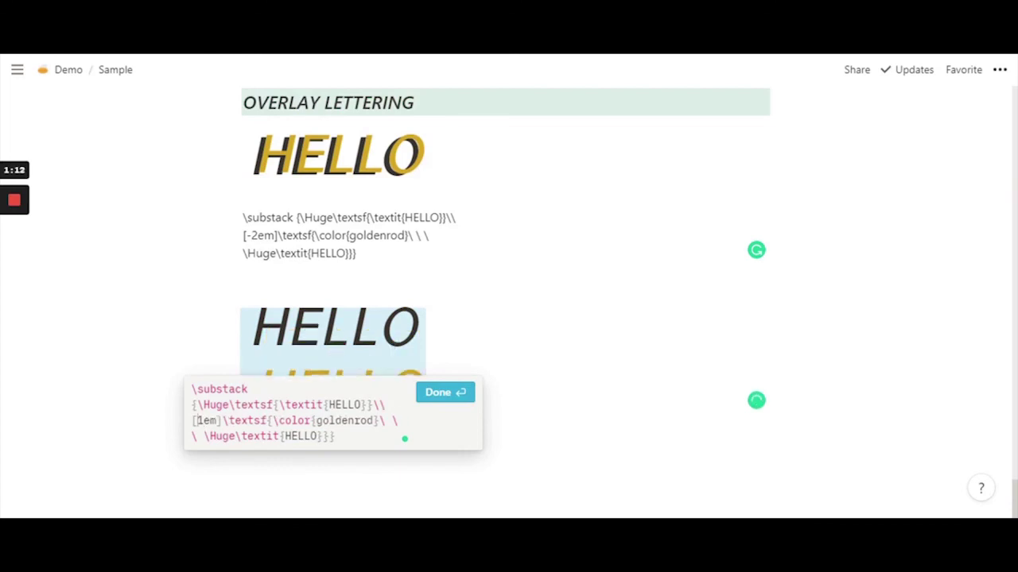
key("Delete")
type("2")
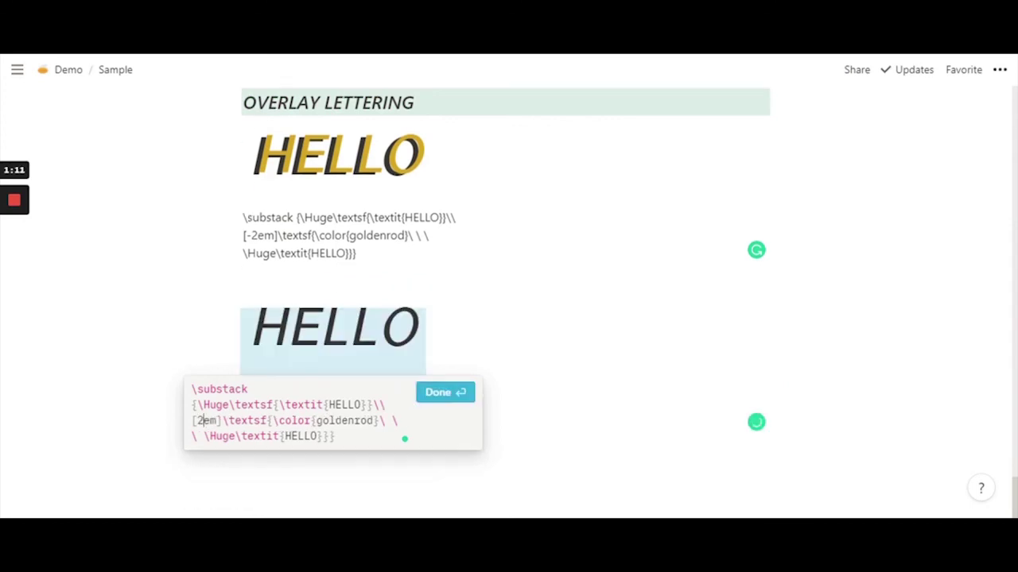
left_click(435, 396)
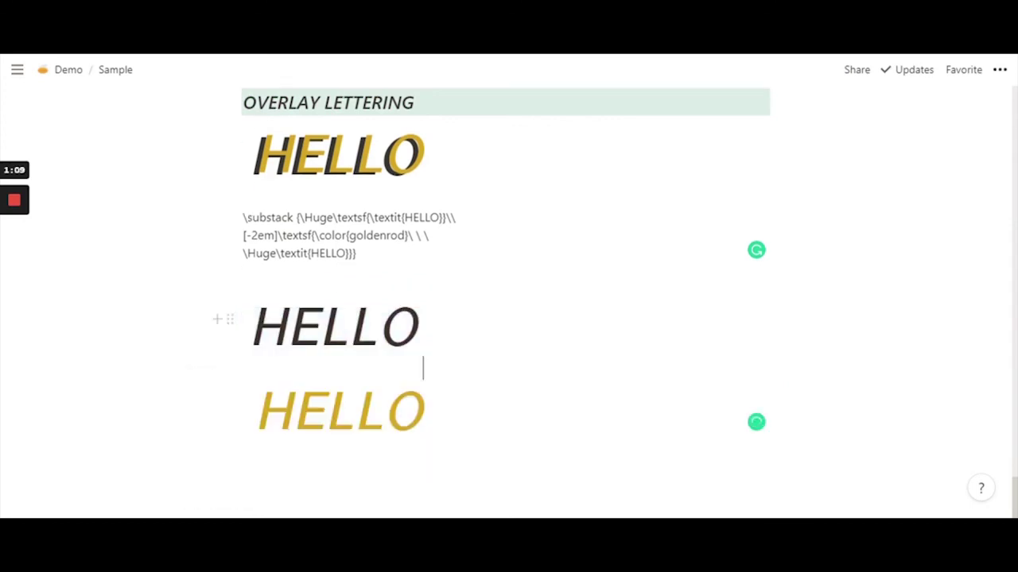
left_click(302, 415)
left_click(303, 415)
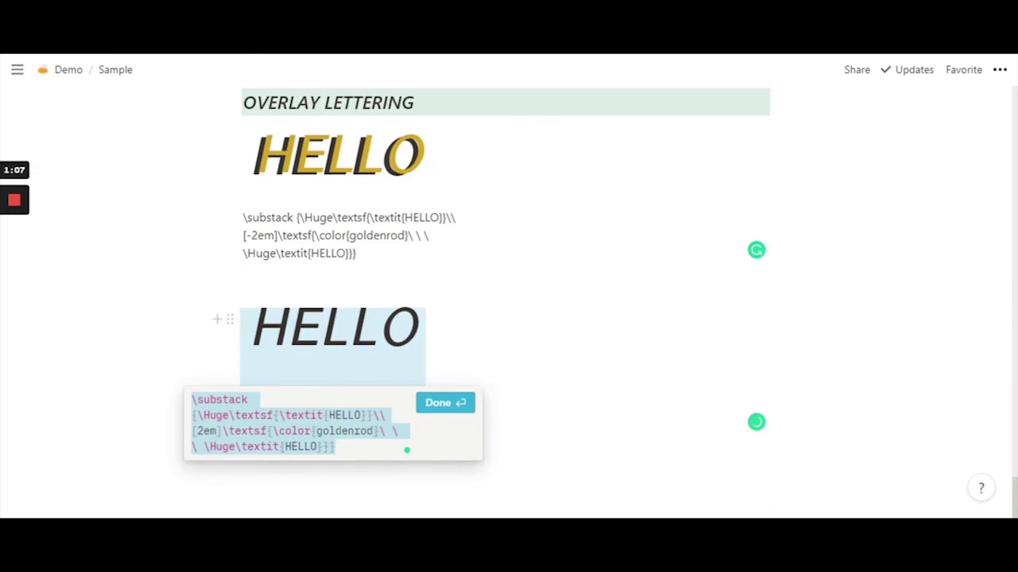
left_click(196, 431)
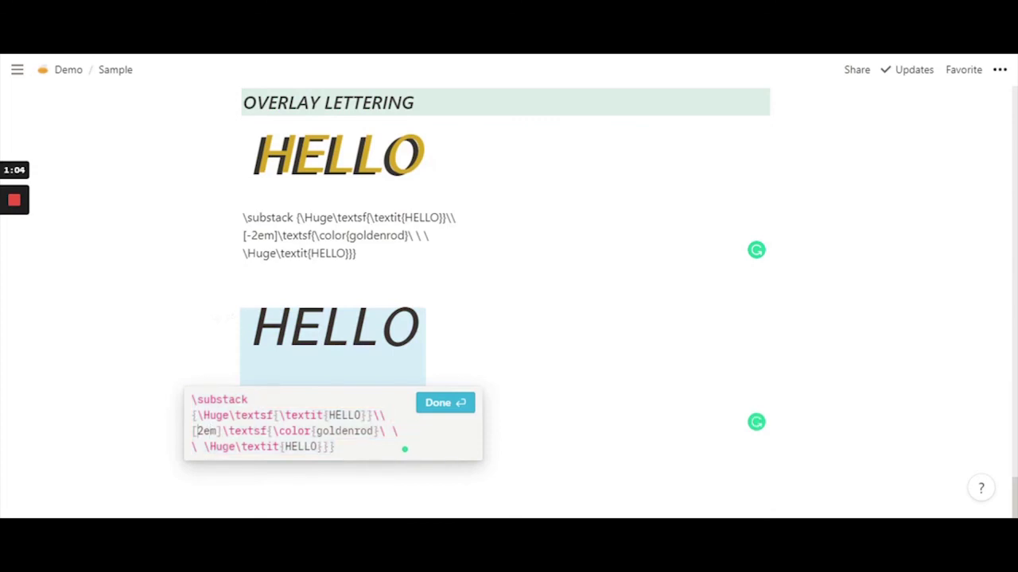
Add the minus to restore -2em spacing and move to the empty line below.
type("-")
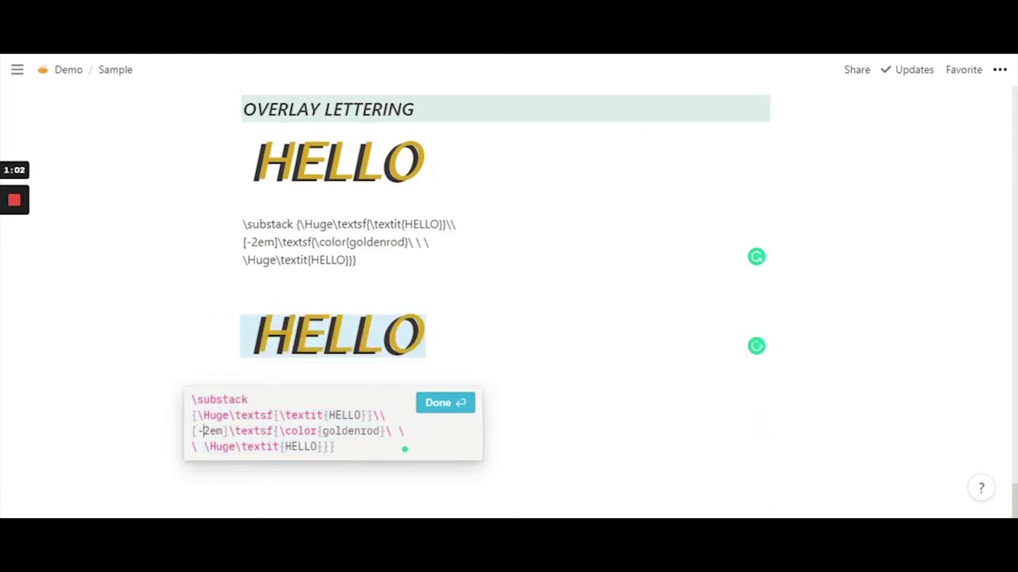
left_click(445, 403)
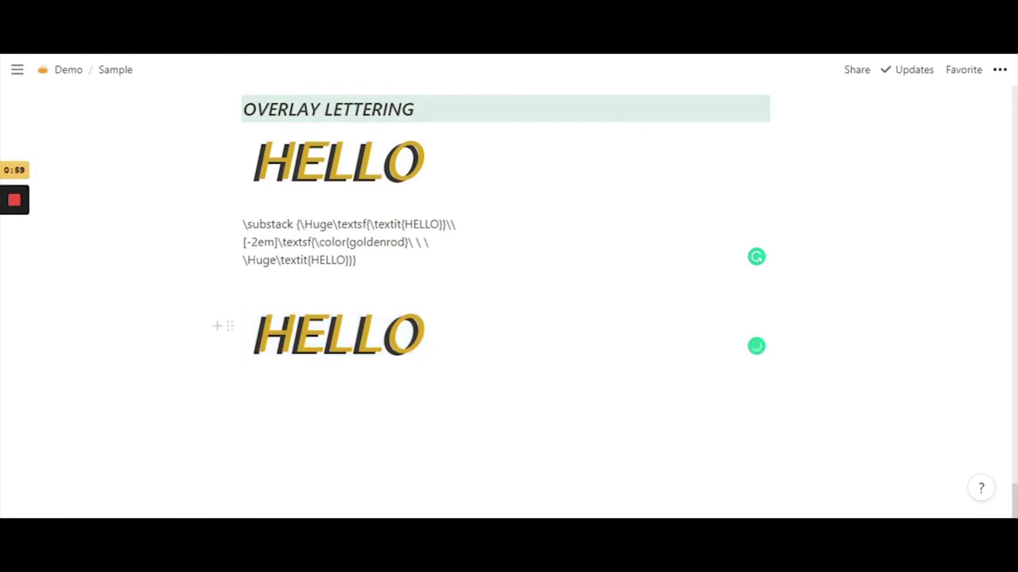
left_click(414, 338)
left_click(457, 375)
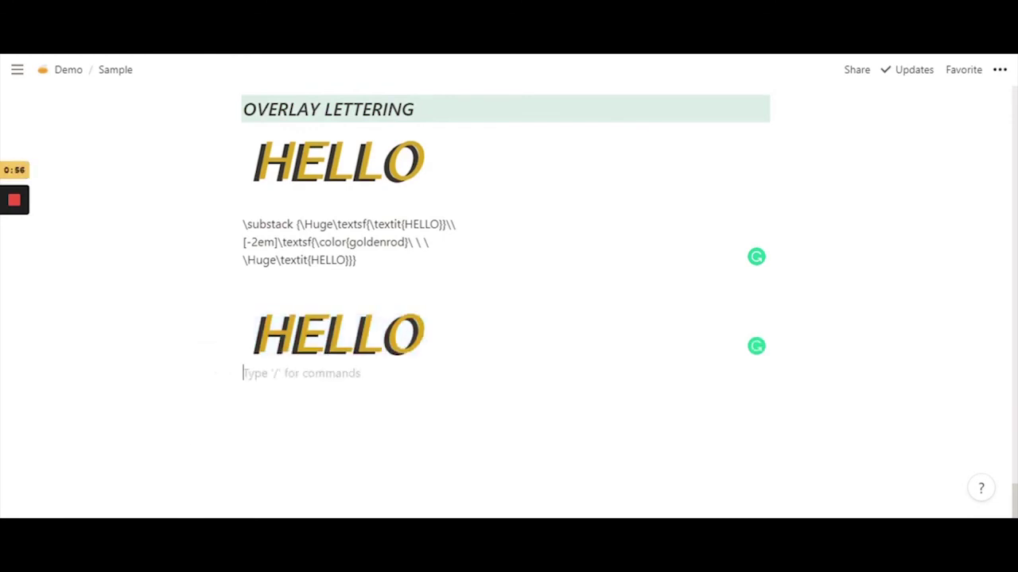
scroll(629, 288, "up", 1)
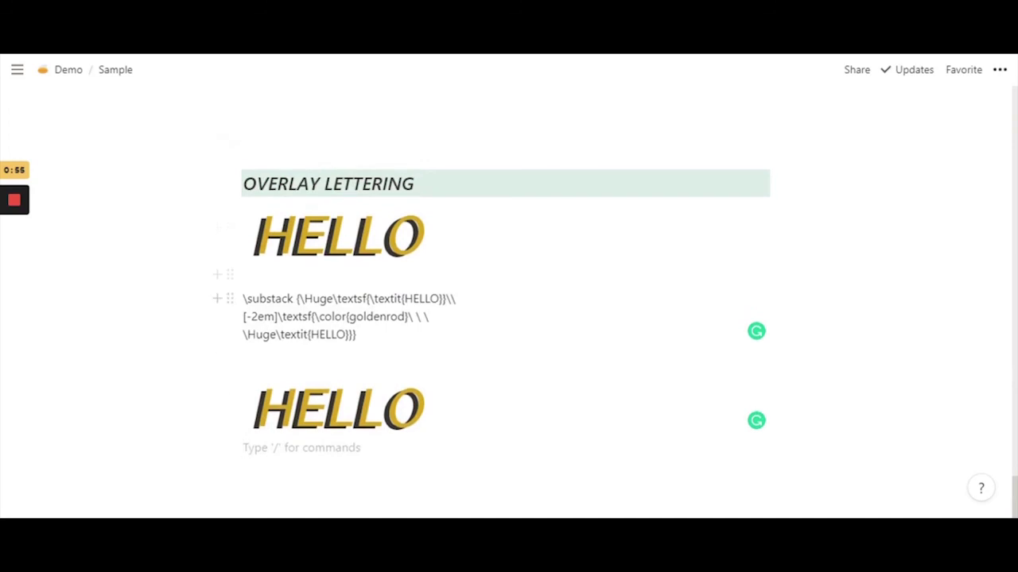